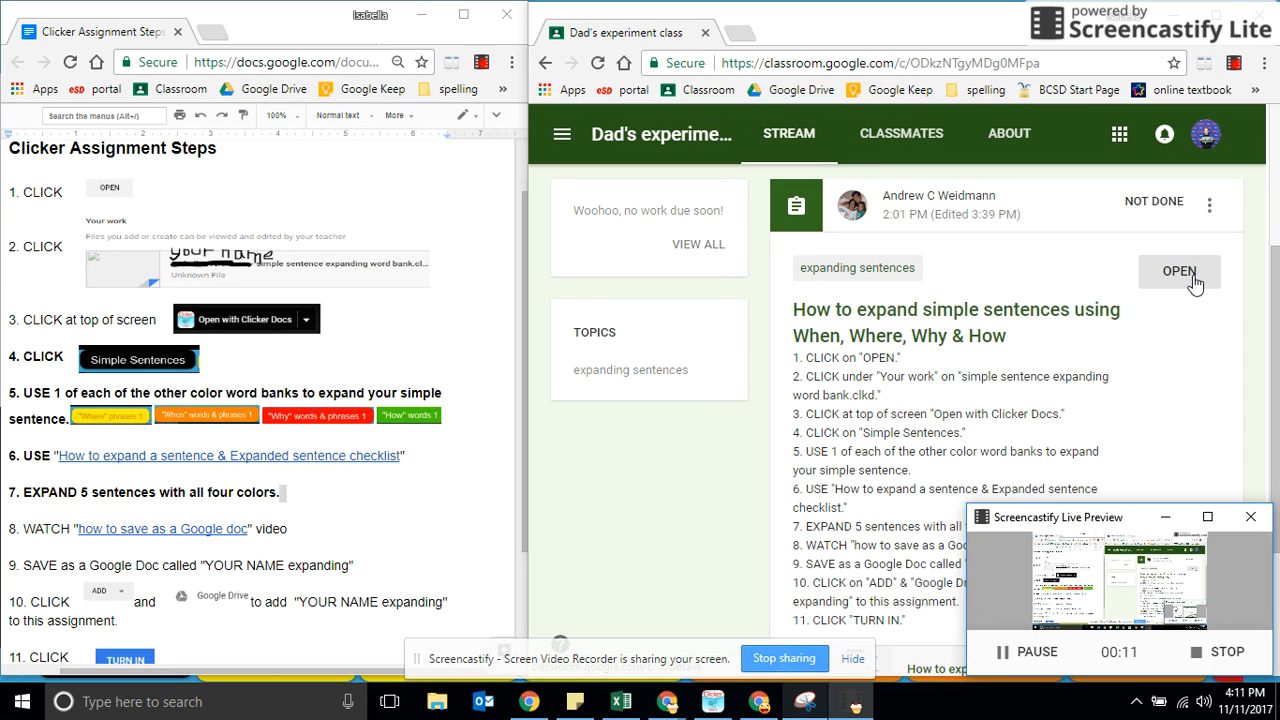
Open the expanding sentences assignment and launch the student's "simple sentence expanding word bank.clkd" file in Clicker Docs.
click(1188, 276)
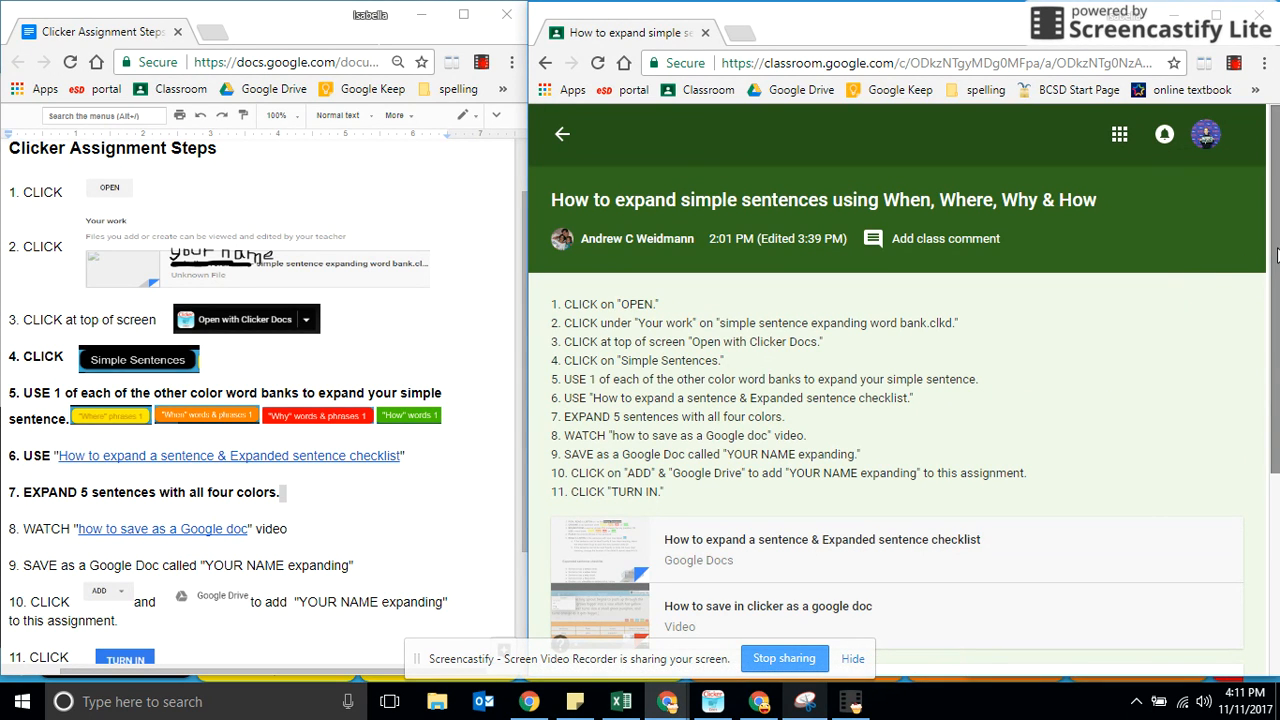
drag(1274, 254, 1275, 471)
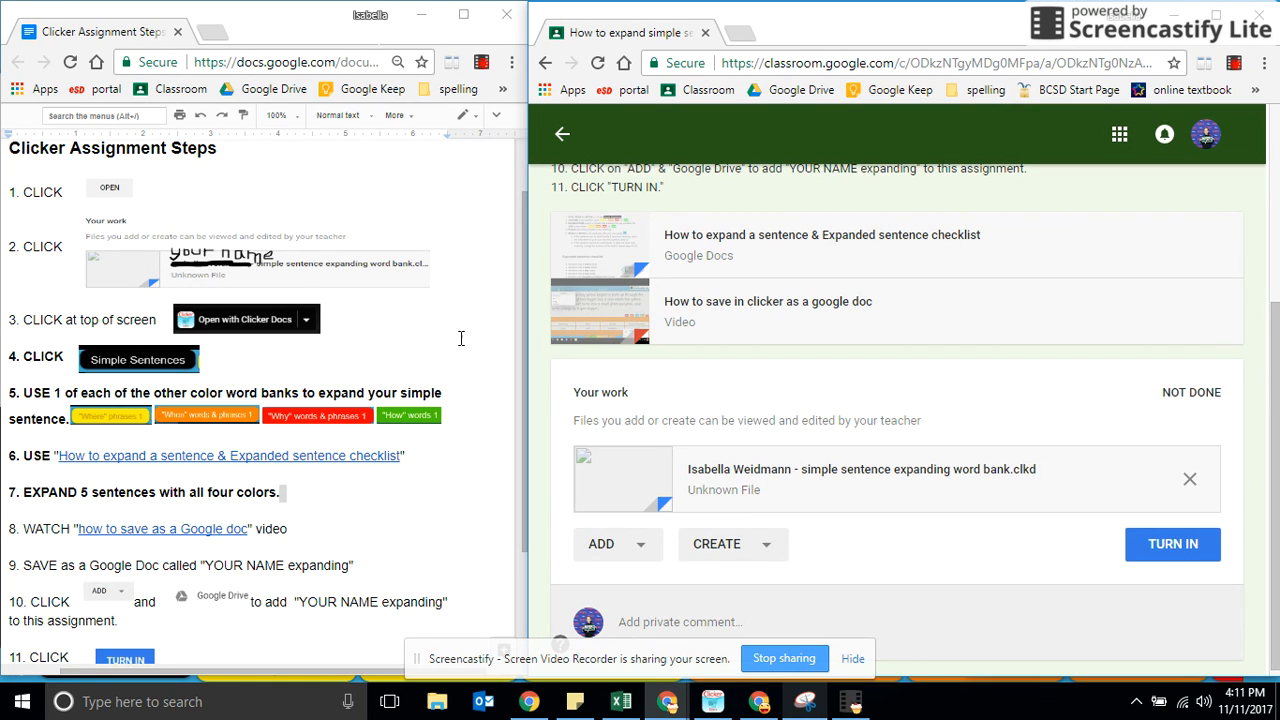
click(797, 470)
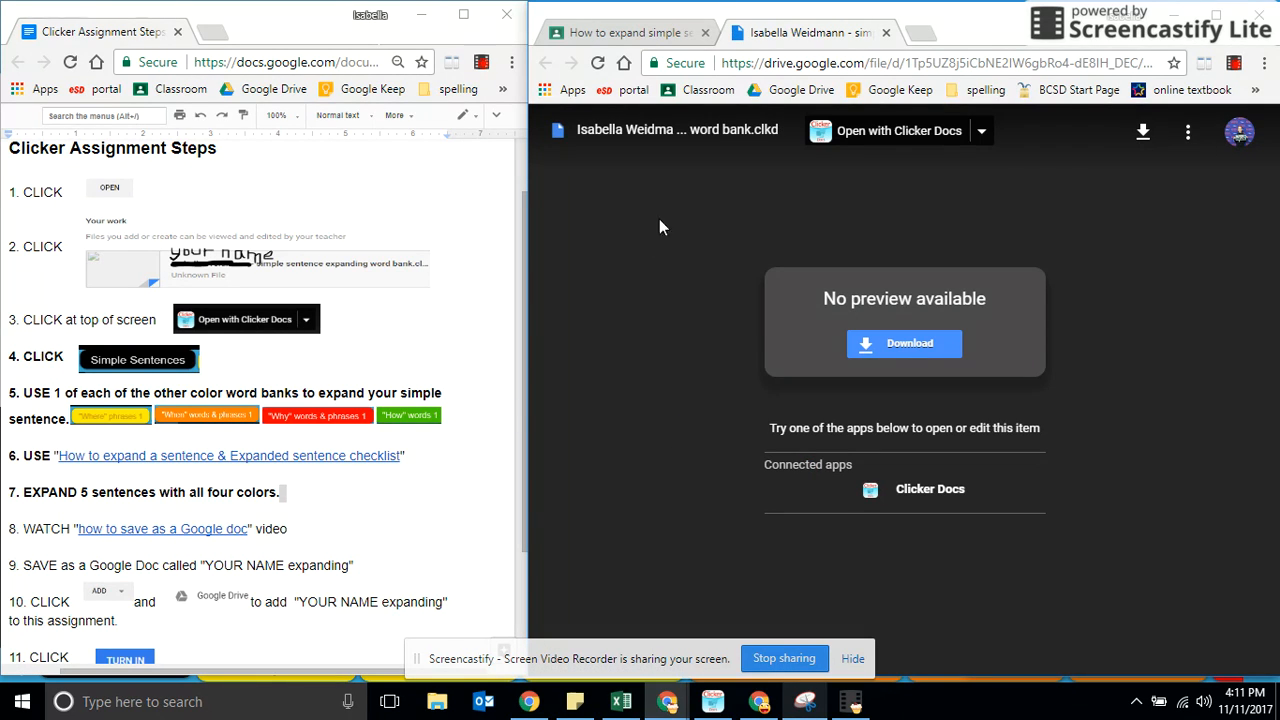
click(920, 135)
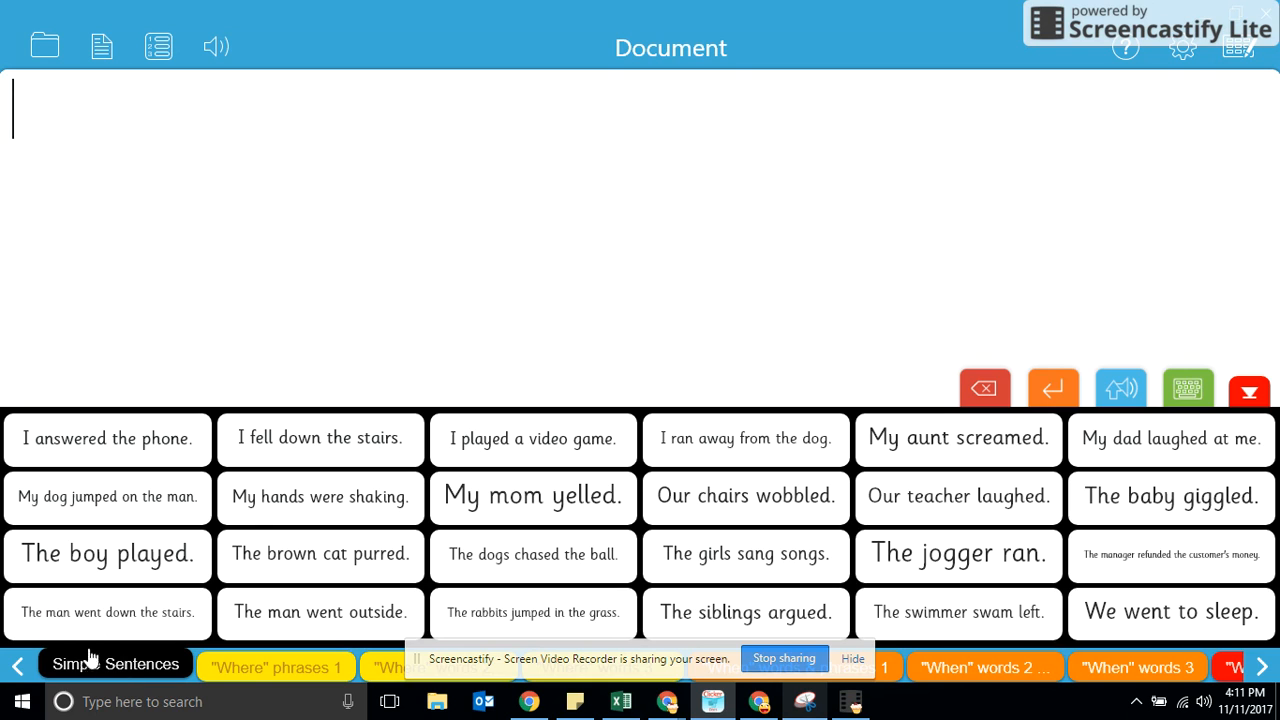
Insert the simple sentence "The boy played." from the word bank and remove its period.
click(130, 560)
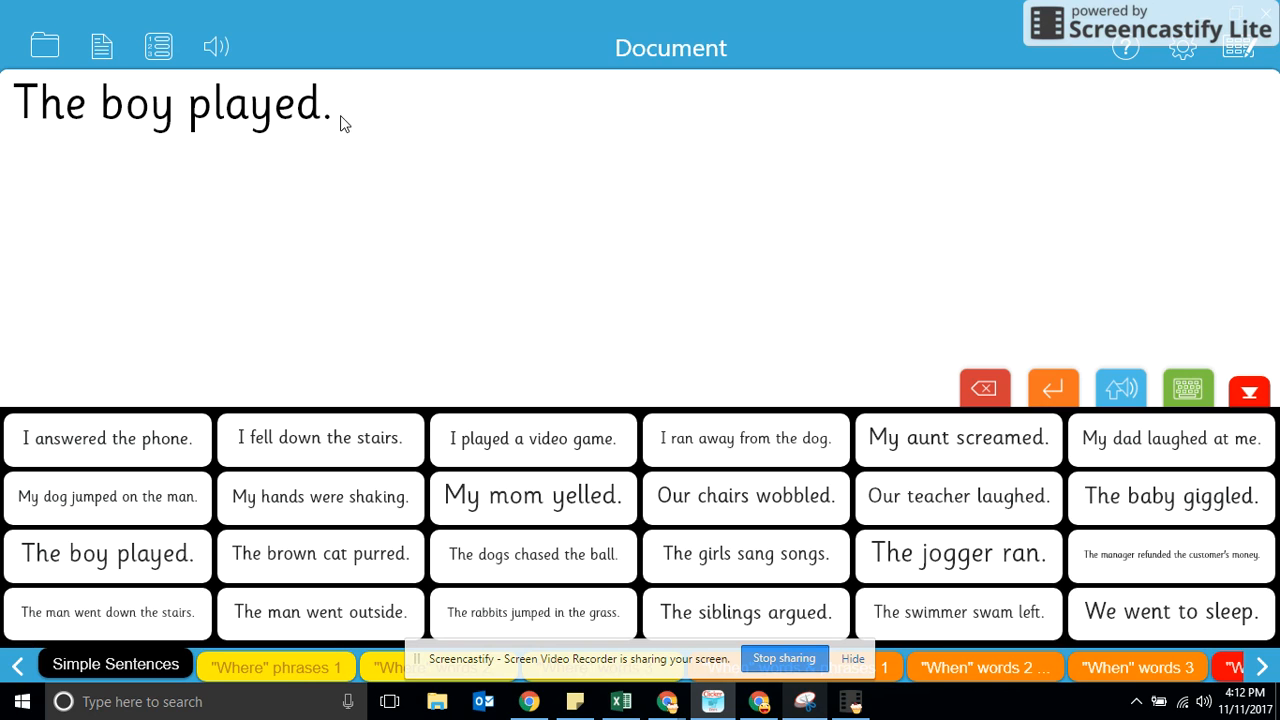
key(BackSpace)
key(BackSpace)
Add the "Where" phrase "in the bedroom" after "The boy played", leaving the sentence without a period.
click(276, 667)
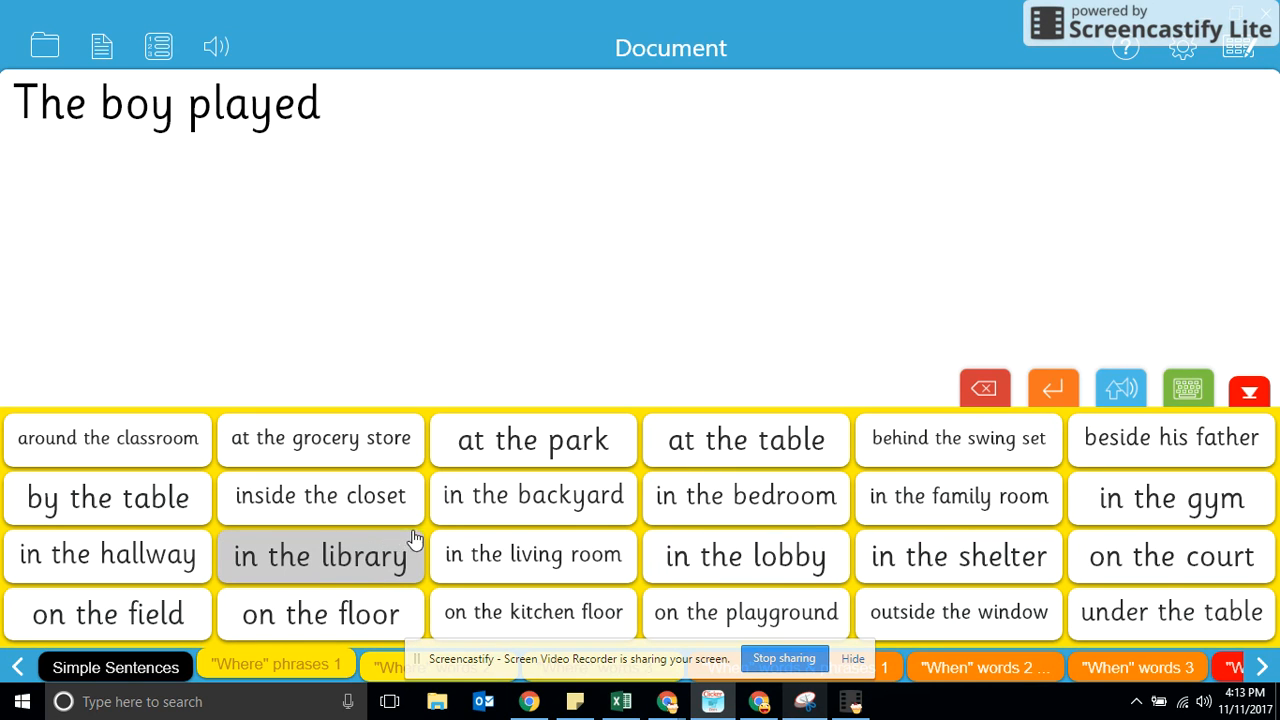
click(738, 500)
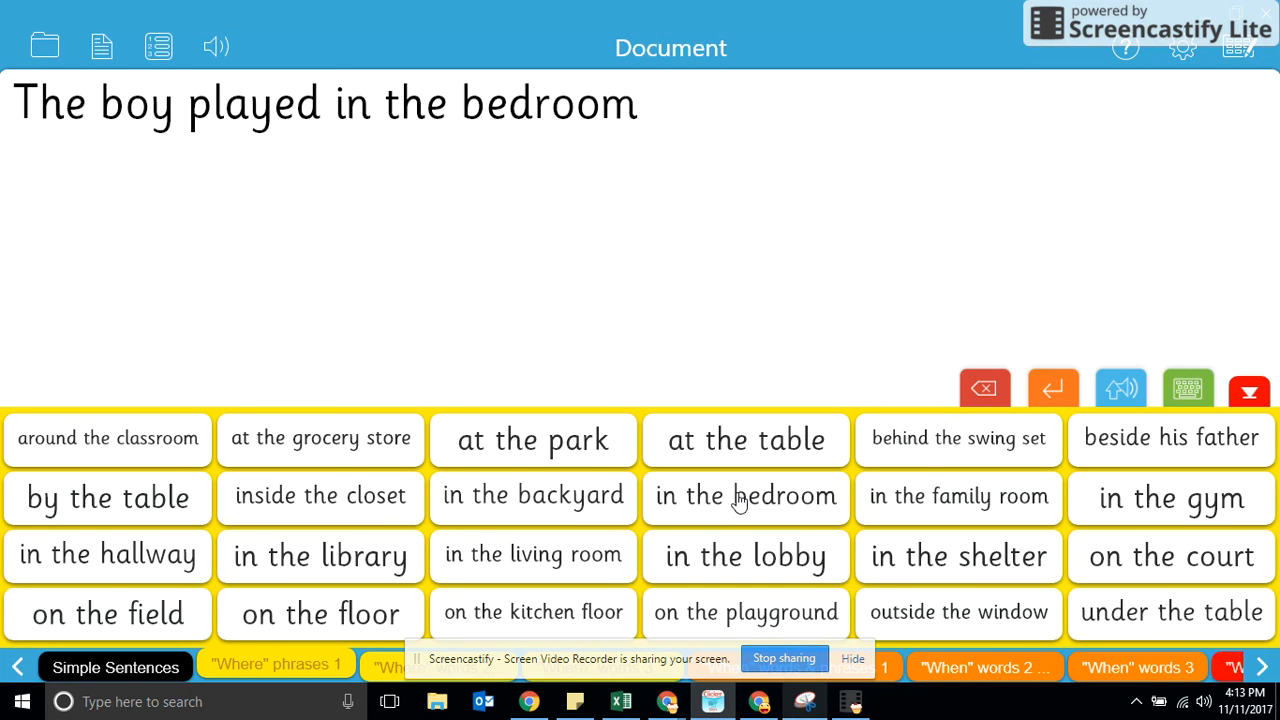
key(BackSpace)
text(.)
key(BackSpace)
Try the phrase "In the bedroom" at the start of the sentence and remove it again.
click(20, 102)
click(697, 500)
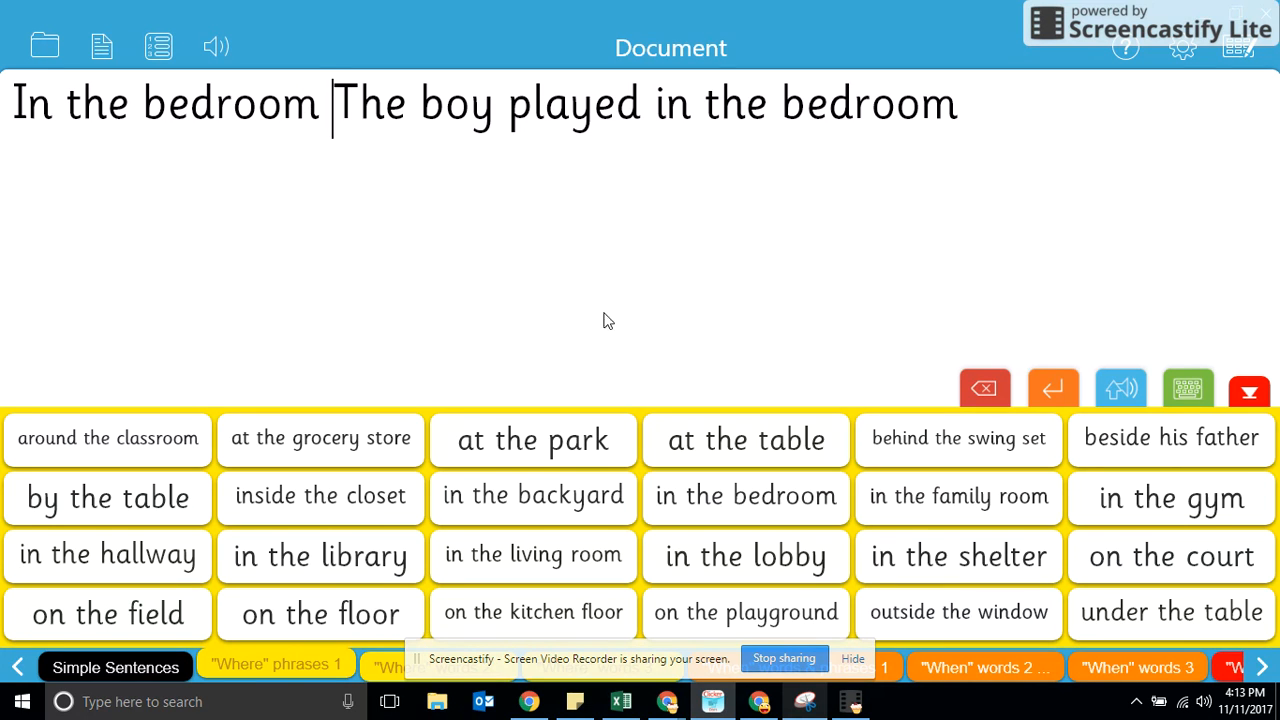
click(953, 112)
click(340, 115)
key(BackSpace)
key(BackSpace)
key(BackSpace)
key(BackSpace)
key(BackSpace)
key(BackSpace)
key(BackSpace)
key(BackSpace)
key(BackSpace)
key(BackSpace)
key(BackSpace)
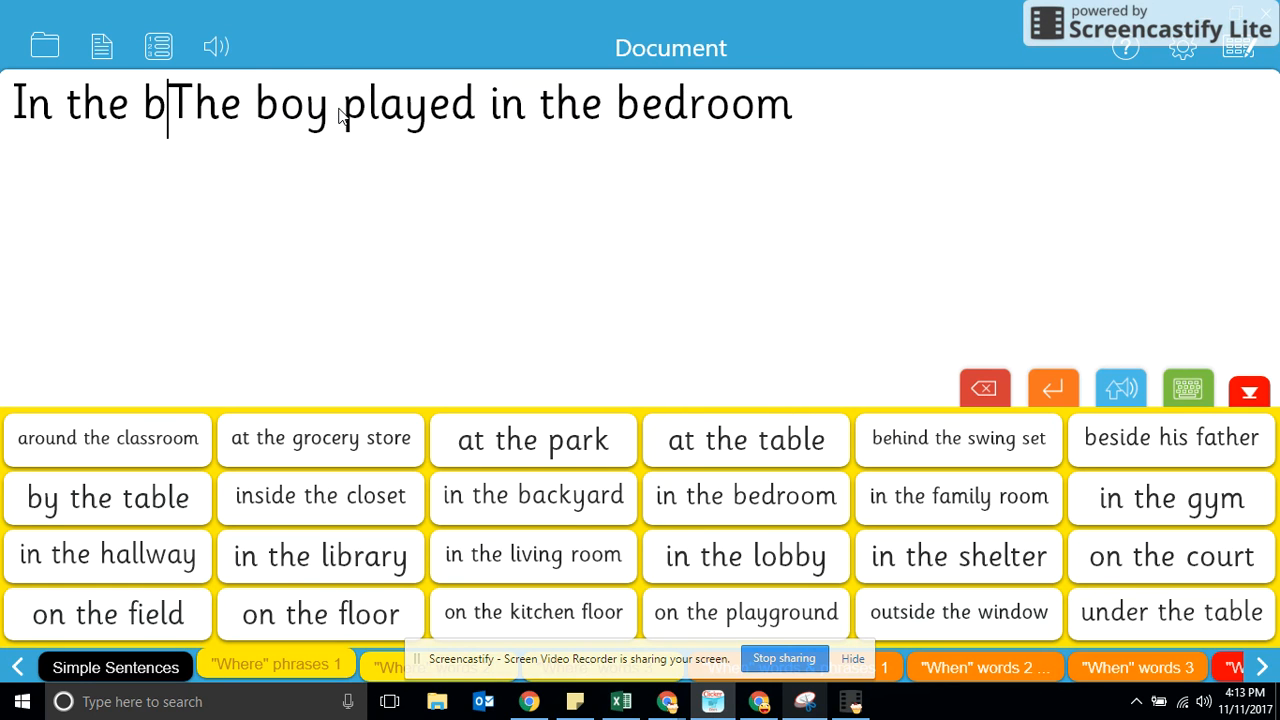
key(BackSpace)
key(BackSpace)
key(BackSpace)
key(BackSpace)
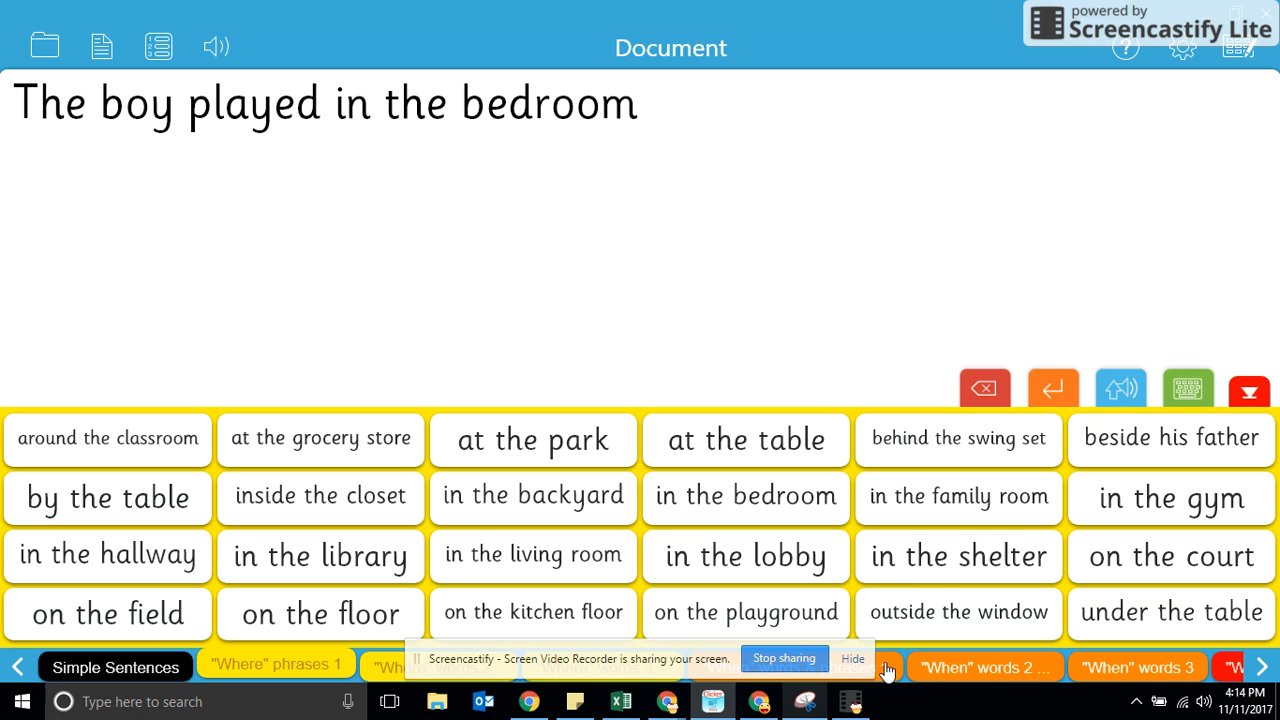
Insert the "When" word "Saturday" in front of "The boy played in the bedroom".
click(852, 660)
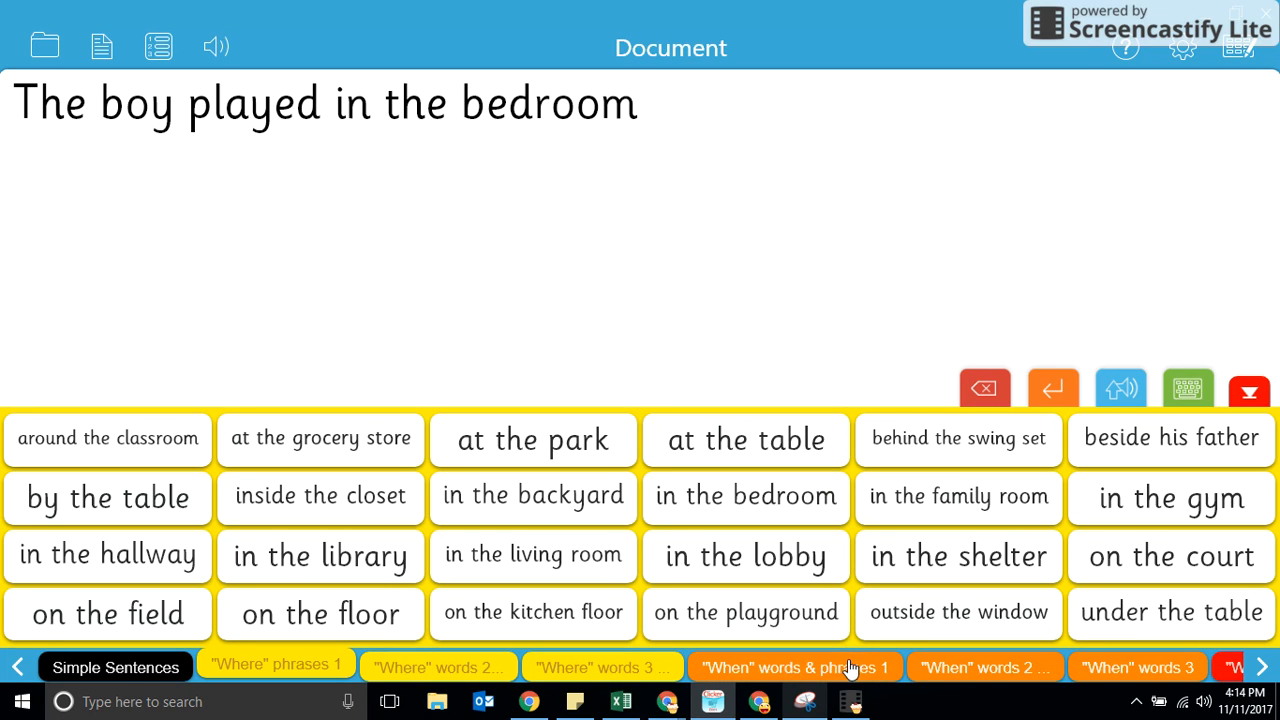
click(776, 667)
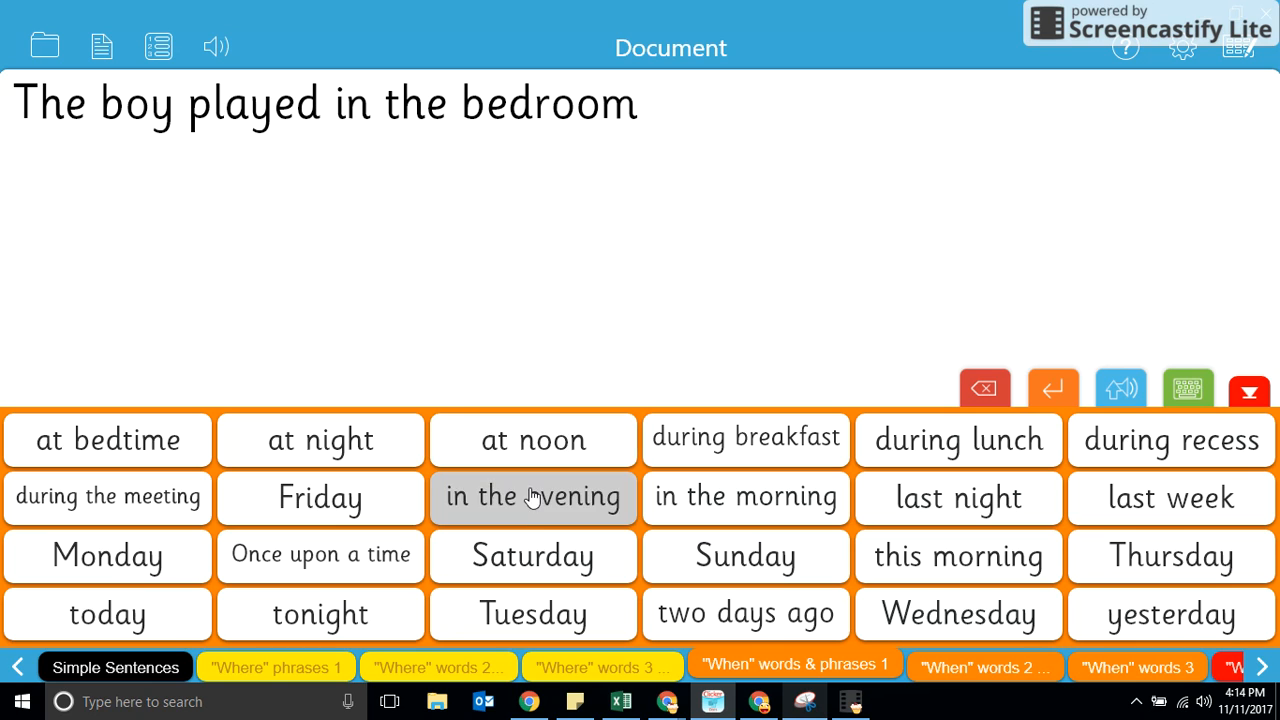
click(537, 557)
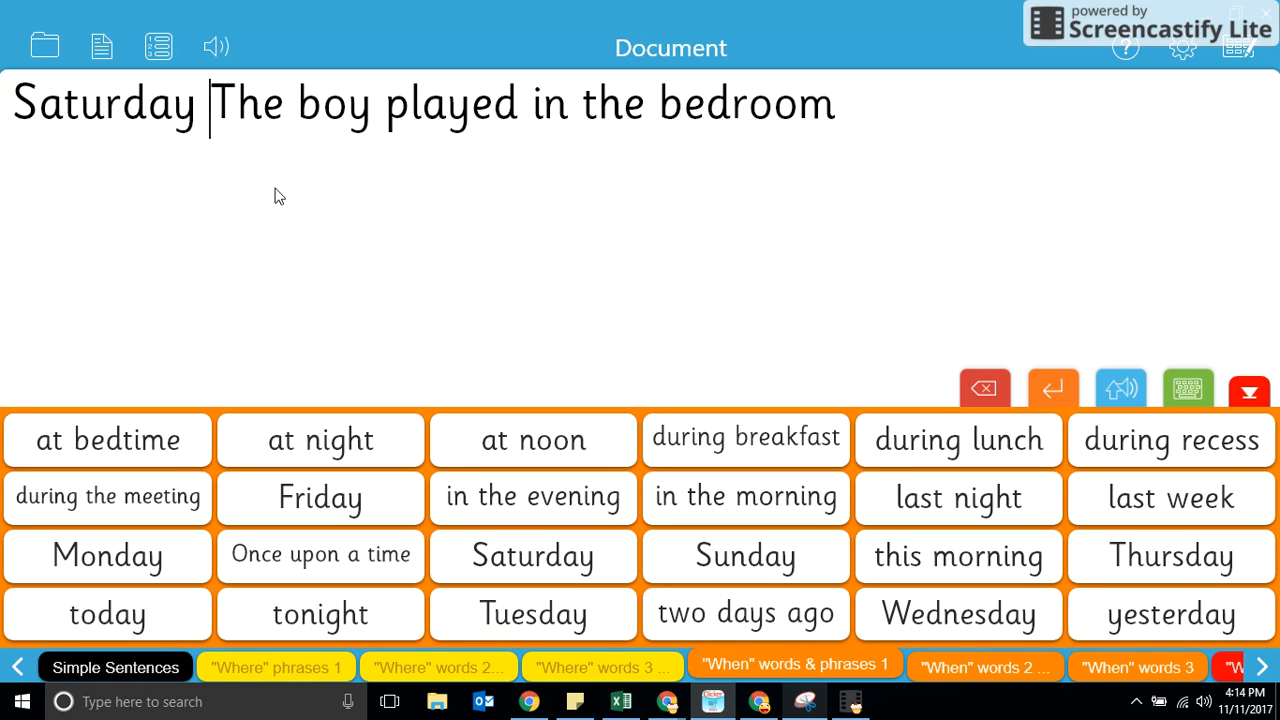
Try a second "Saturday" at the end of the sentence and delete it again.
click(552, 166)
double_click(552, 166)
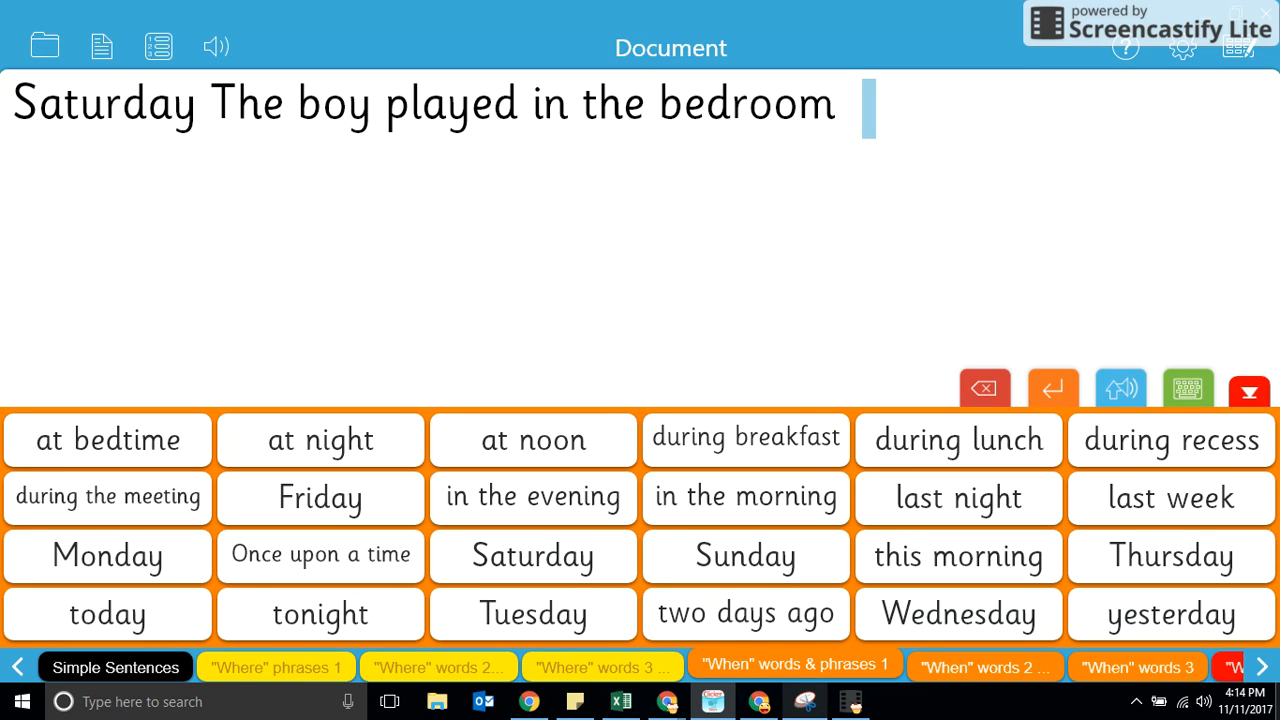
click(855, 702)
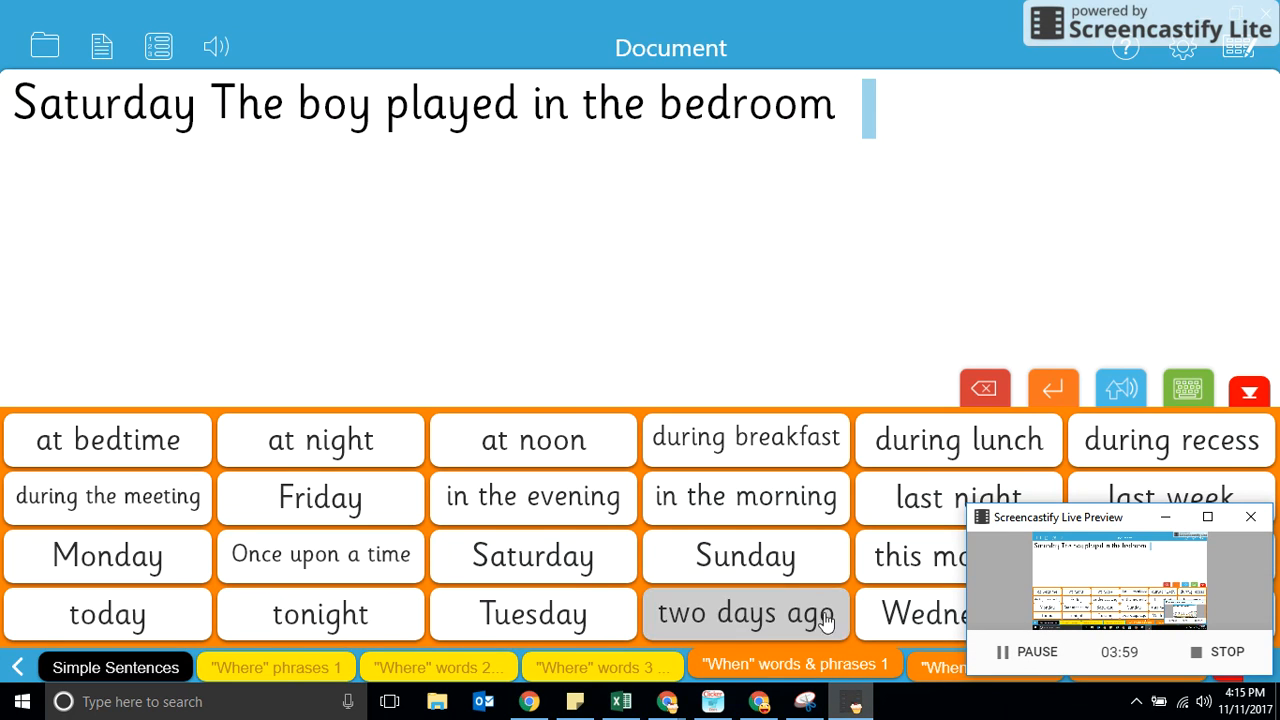
click(547, 562)
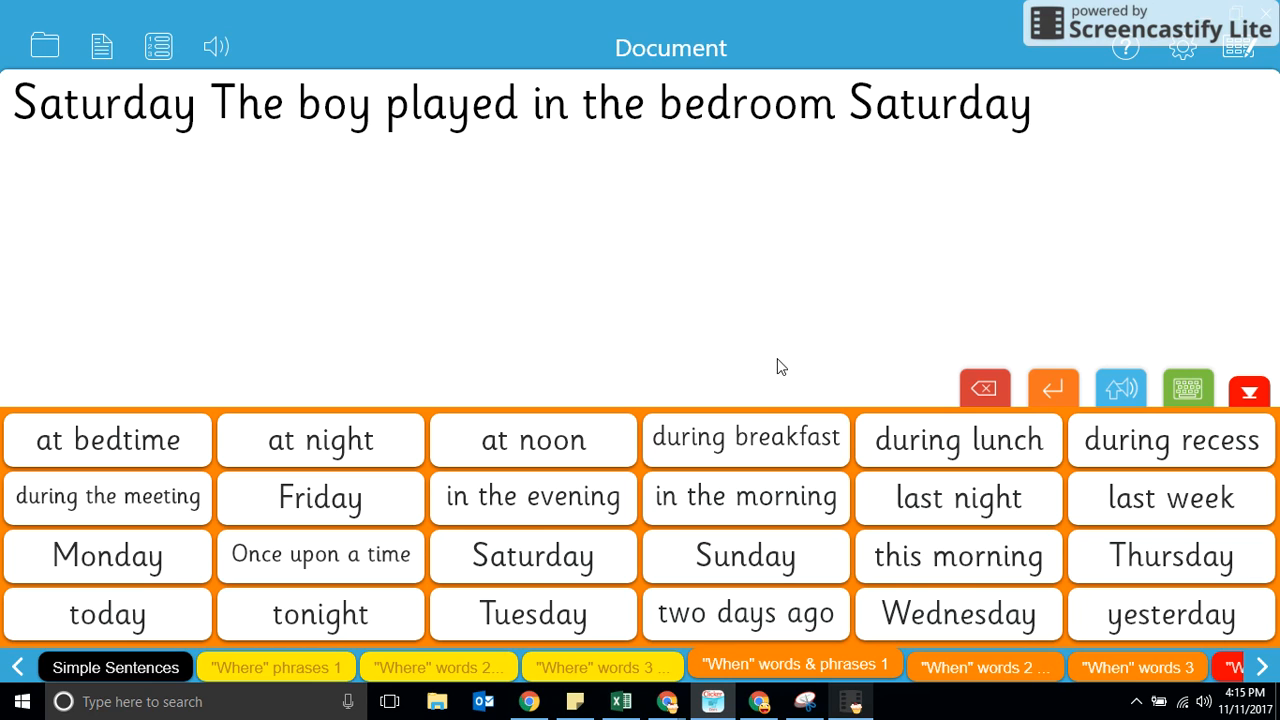
key(BackSpace)
key(BackSpace)
key(BackSpace)
key(BackSpace)
key(BackSpace)
key(BackSpace)
key(BackSpace)
key(BackSpace)
key(BackSpace)
key(BackSpace)
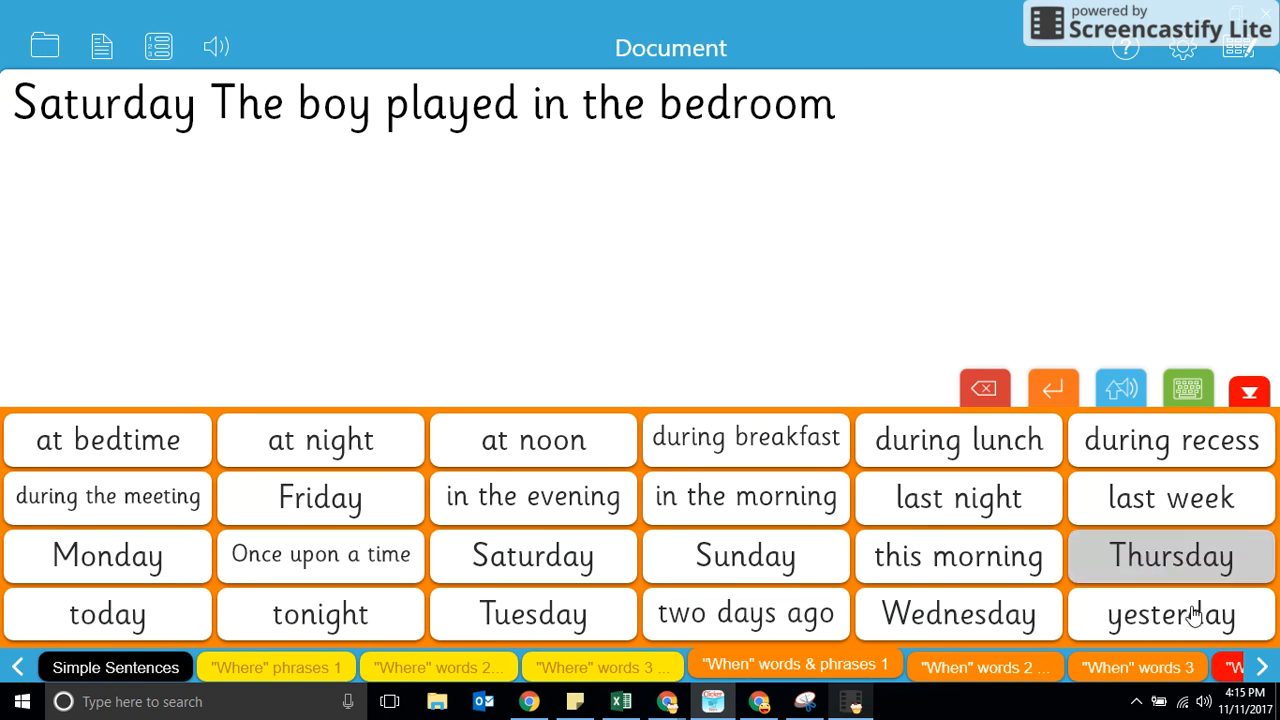
Append the "Why" phrase "because _ was in trouble" and separate "bedroom" and "because" with a space.
click(1264, 668)
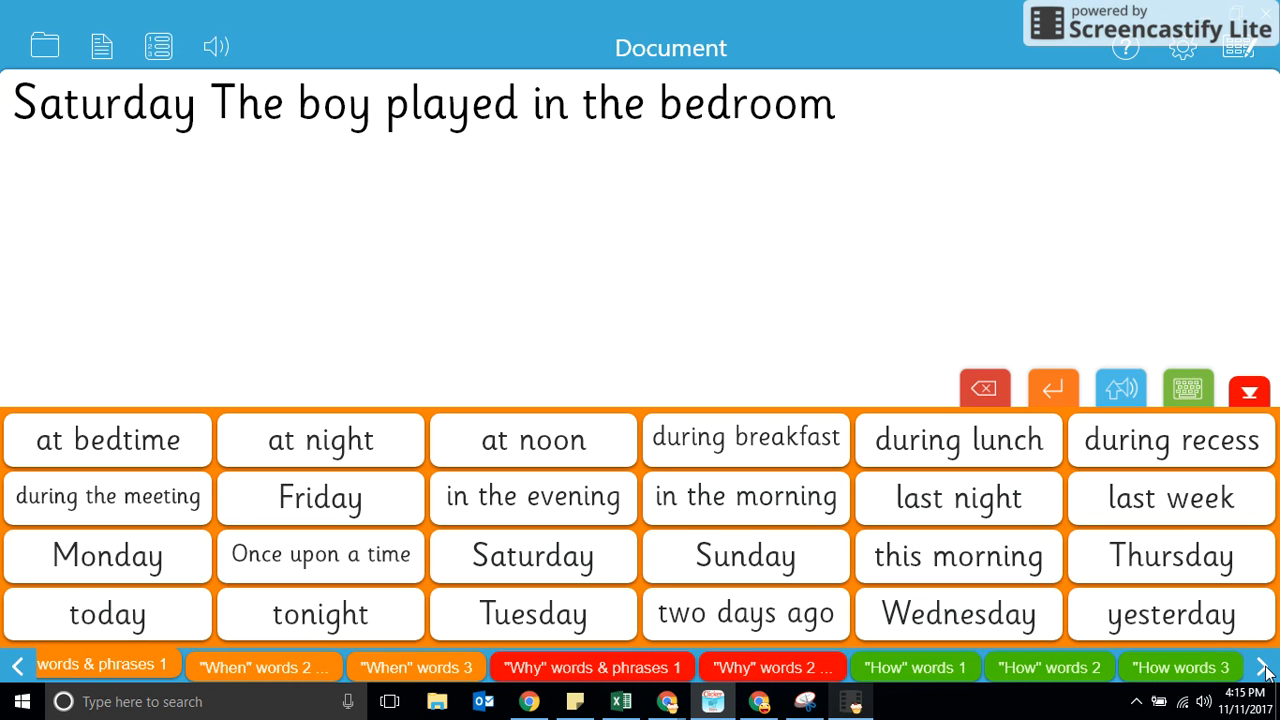
click(558, 668)
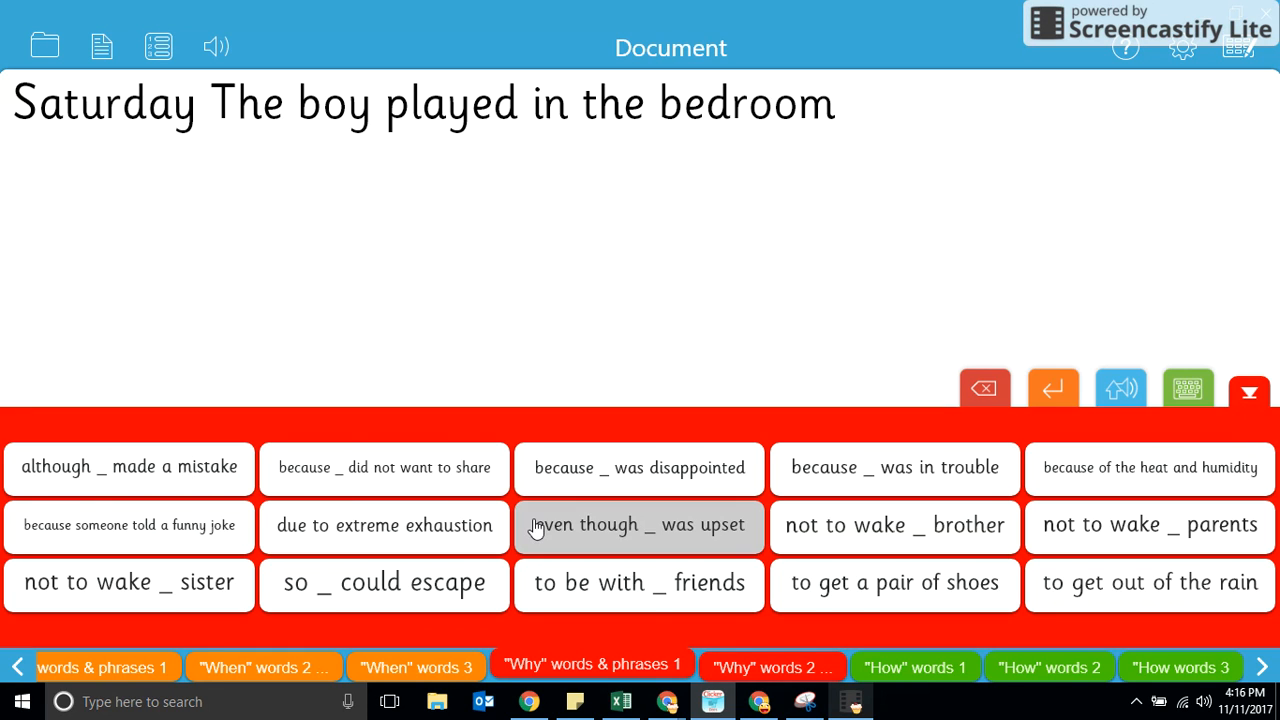
click(930, 481)
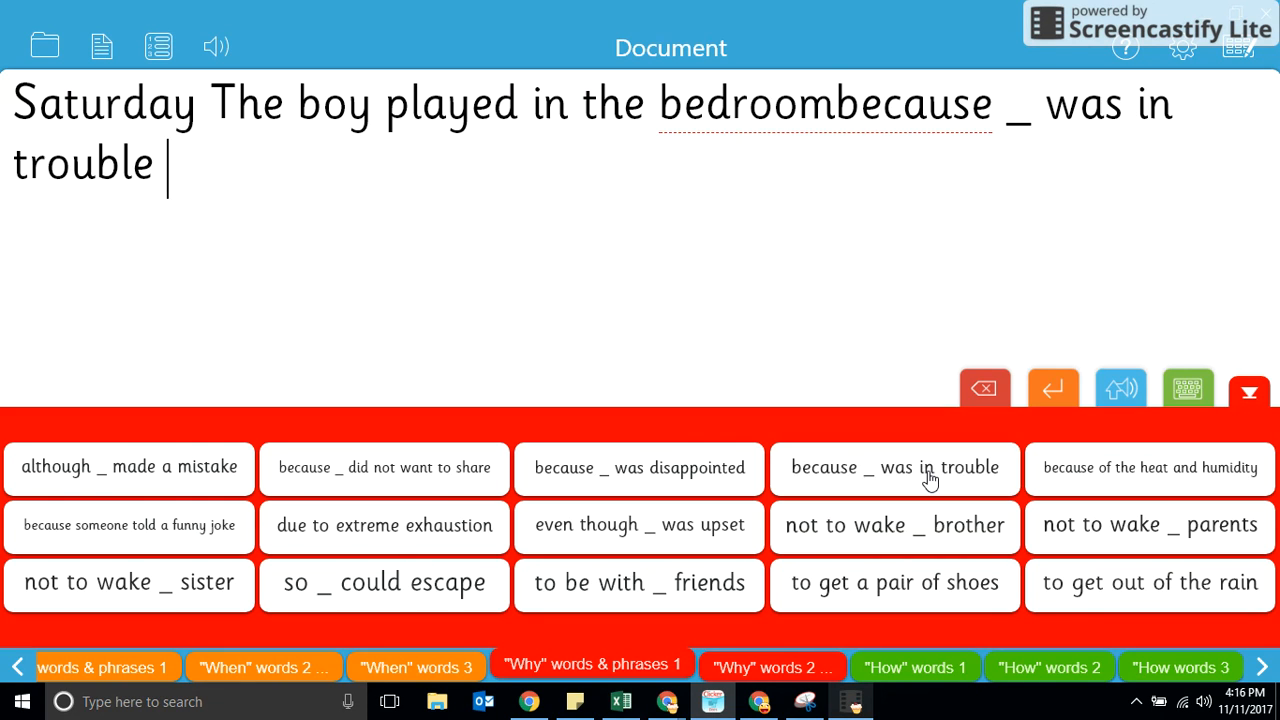
click(839, 112)
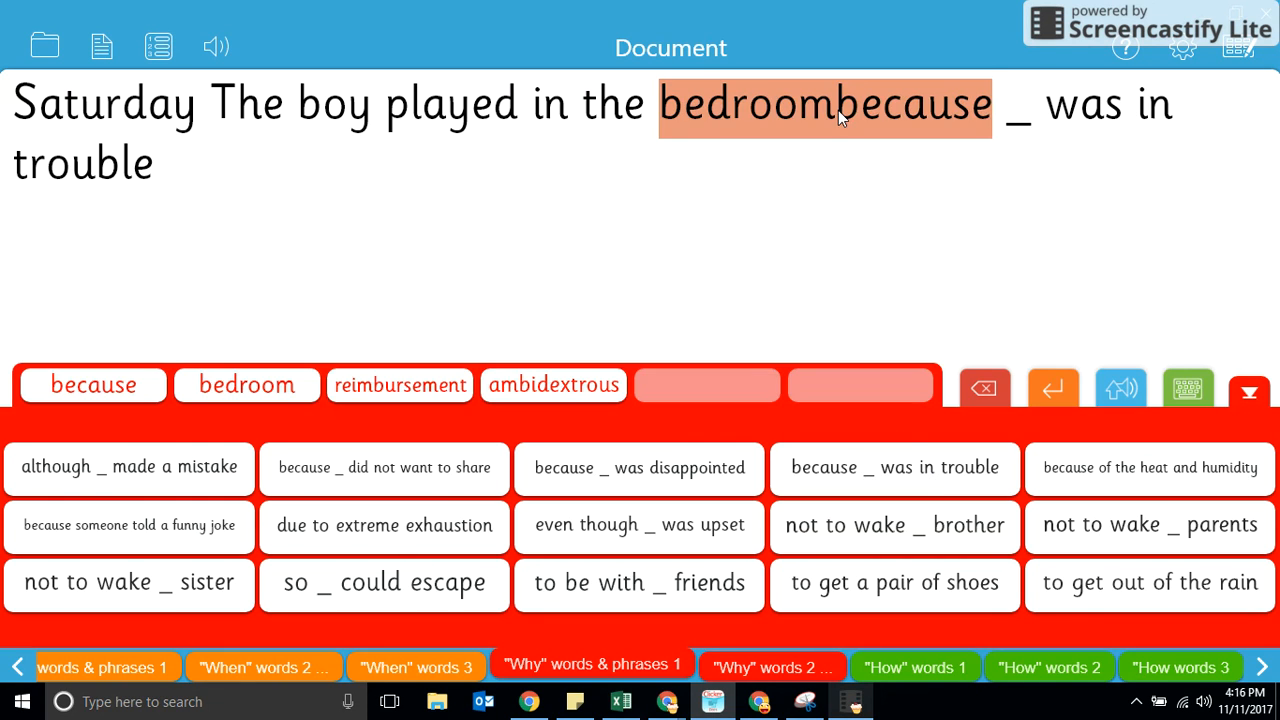
click(1001, 114)
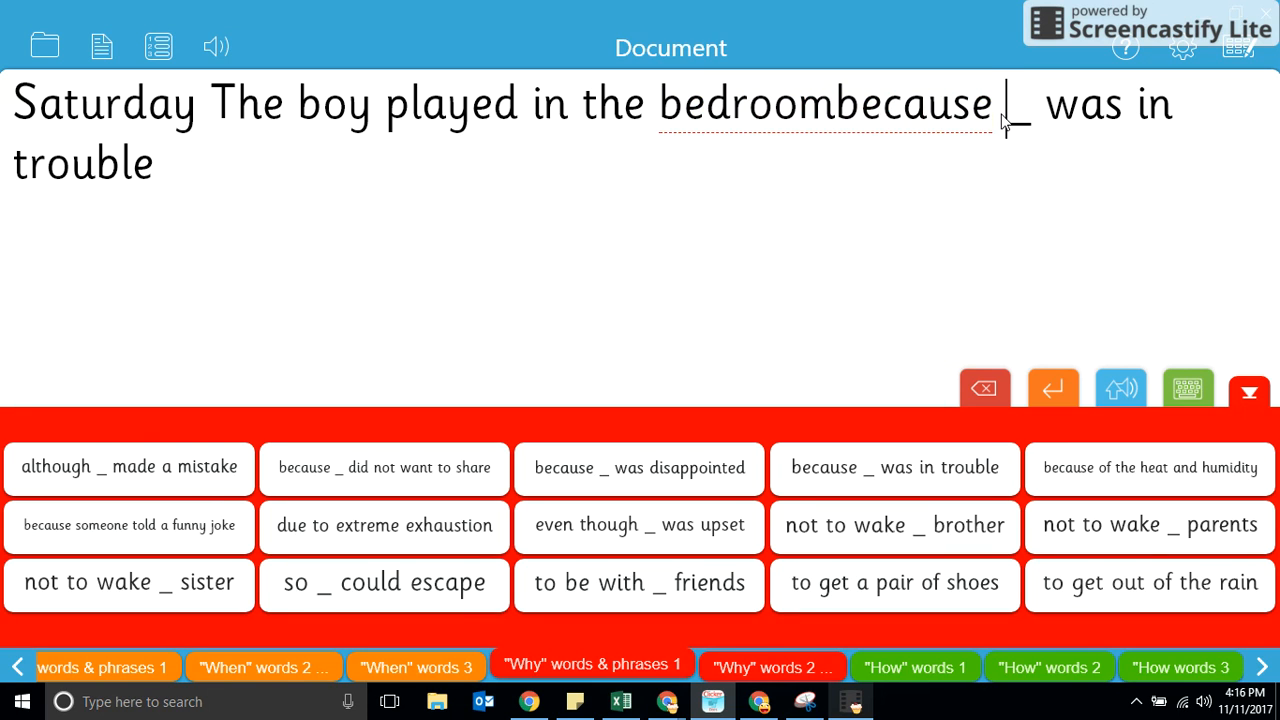
key(Left)
key(Left)
key(Left)
key(Left)
key(Left)
key(Left)
key(Left)
key(Left)
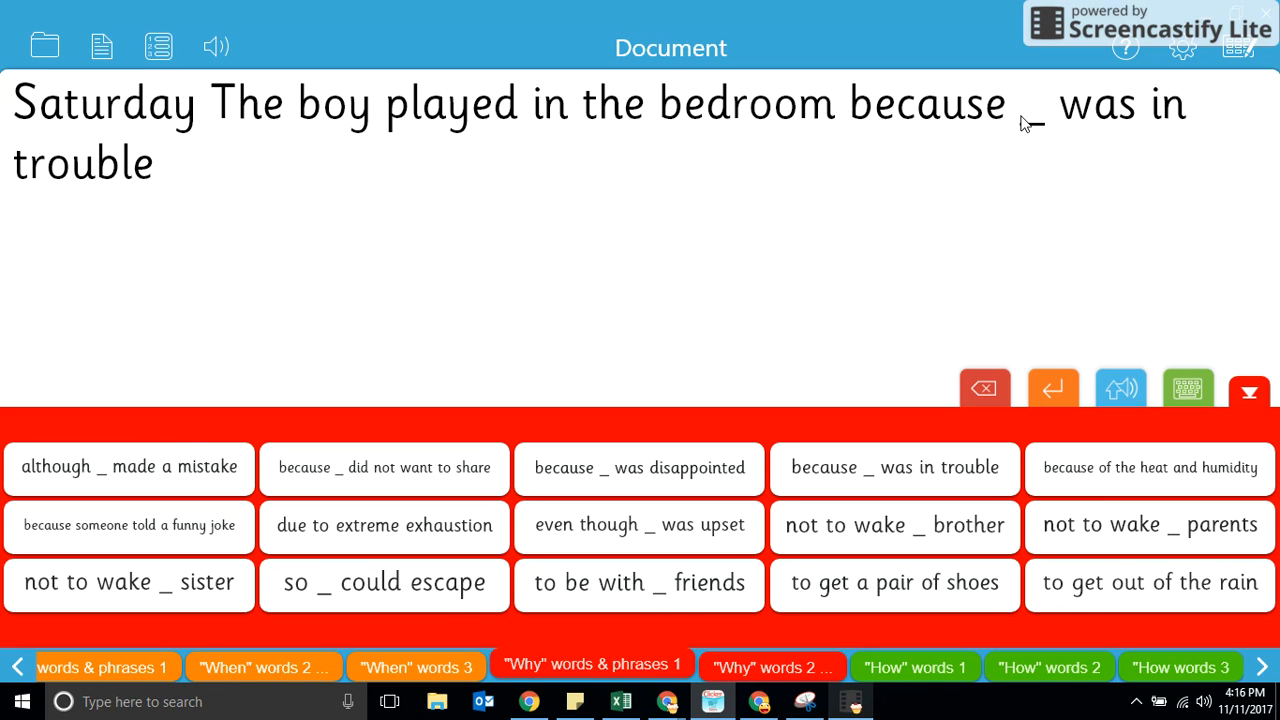
Replace the blank in "because _ was in trouble" with "he".
click(1022, 122)
click(1048, 126)
key(BackSpace)
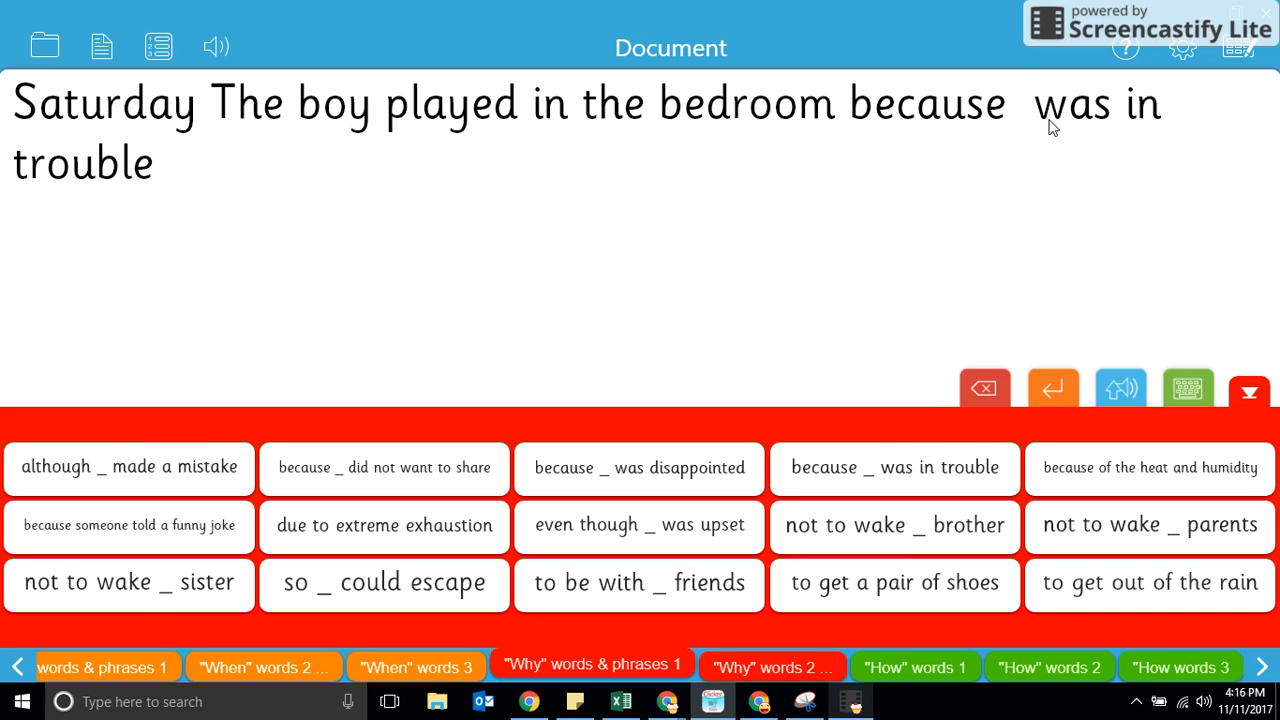
text(he)
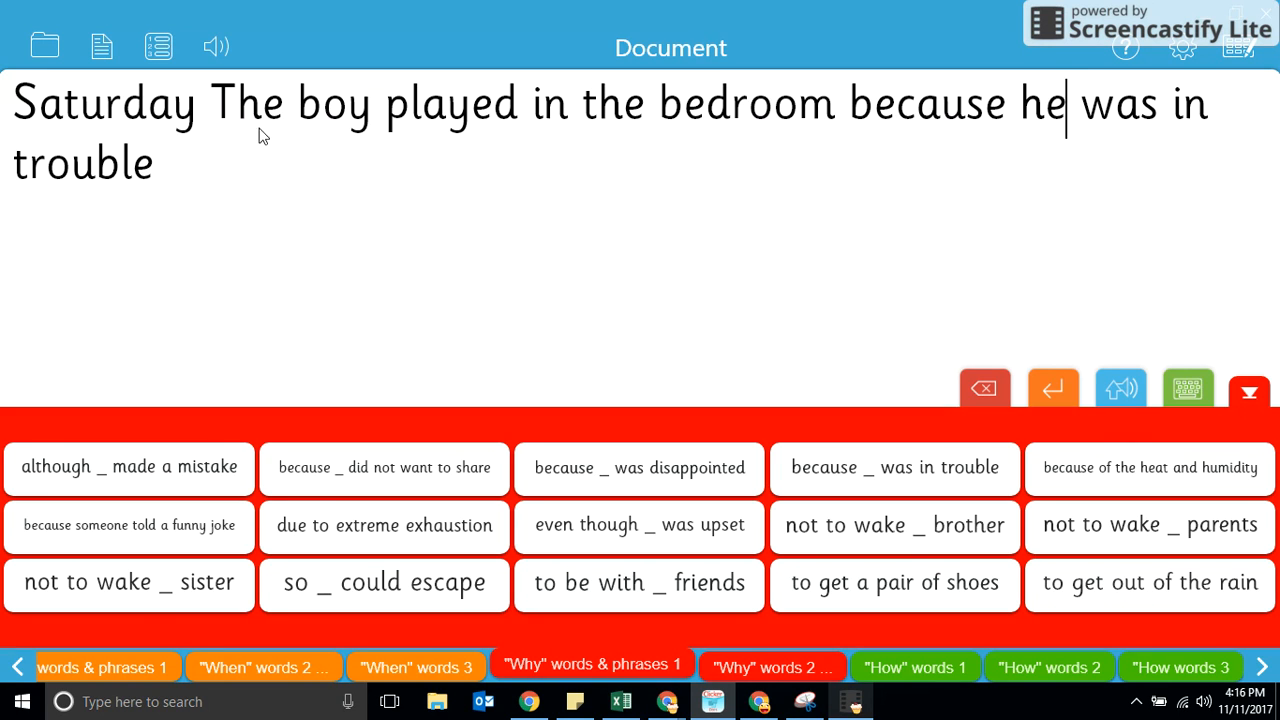
Add the "How" word "quietly" to the end of the sentence after "trouble".
click(153, 178)
click(912, 666)
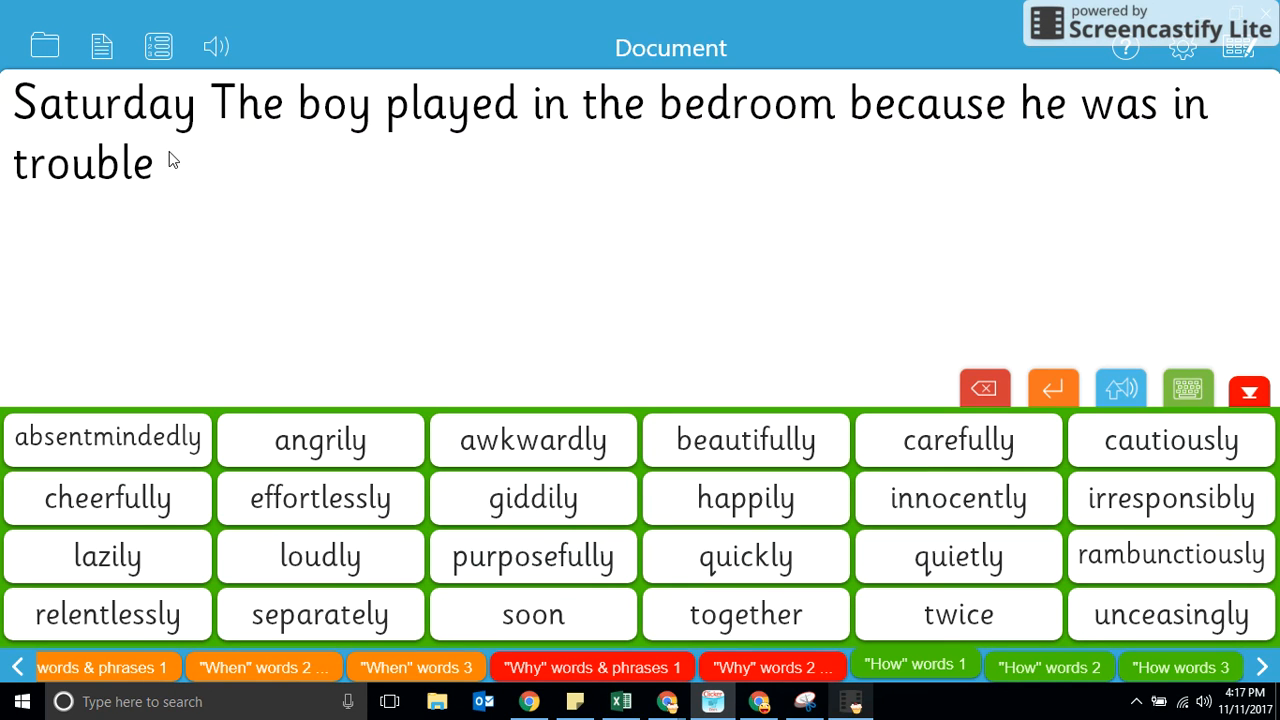
click(933, 565)
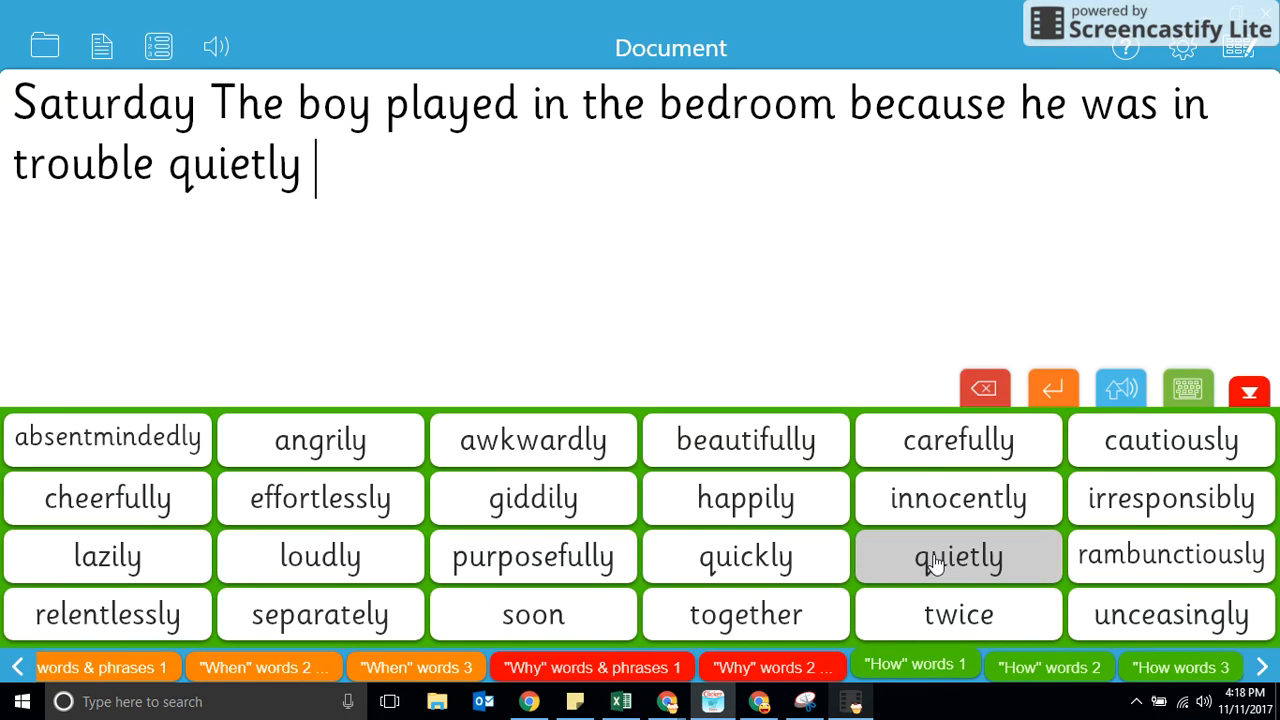
Move "quietly" from the end of the sentence to directly after "played", keeping single spaces around it.
click(17, 107)
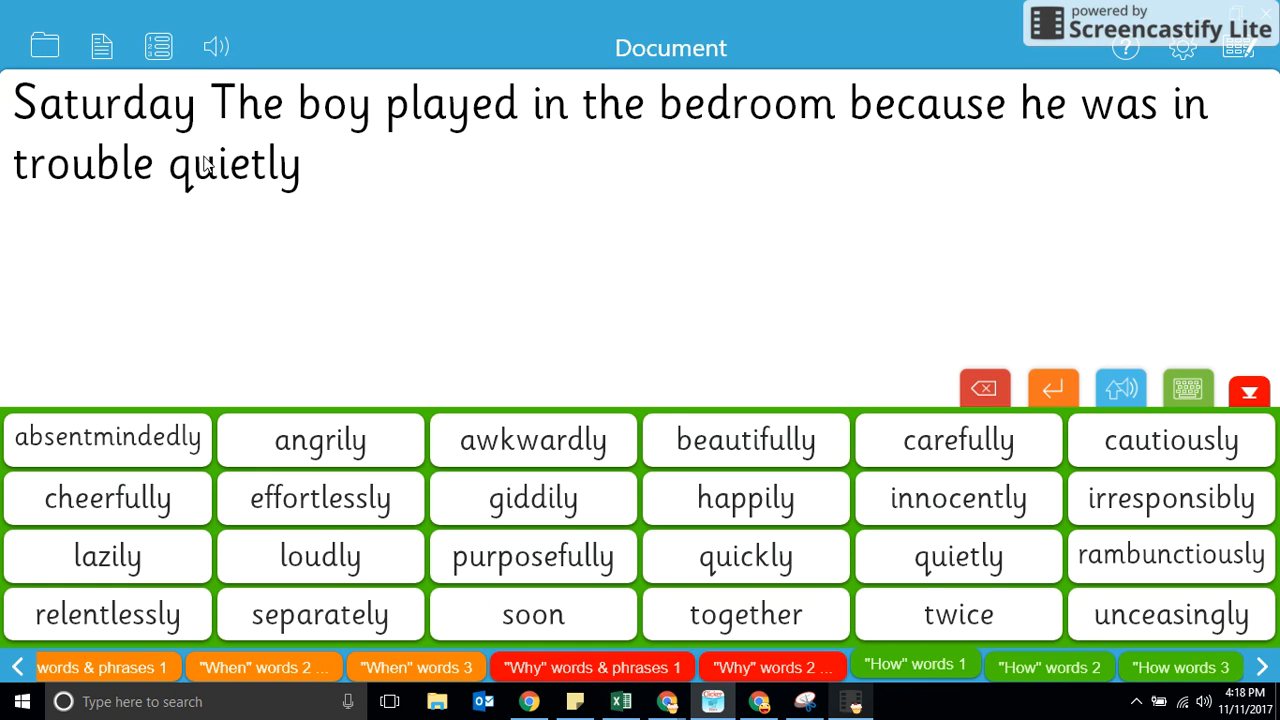
click(306, 182)
drag(308, 183, 172, 172)
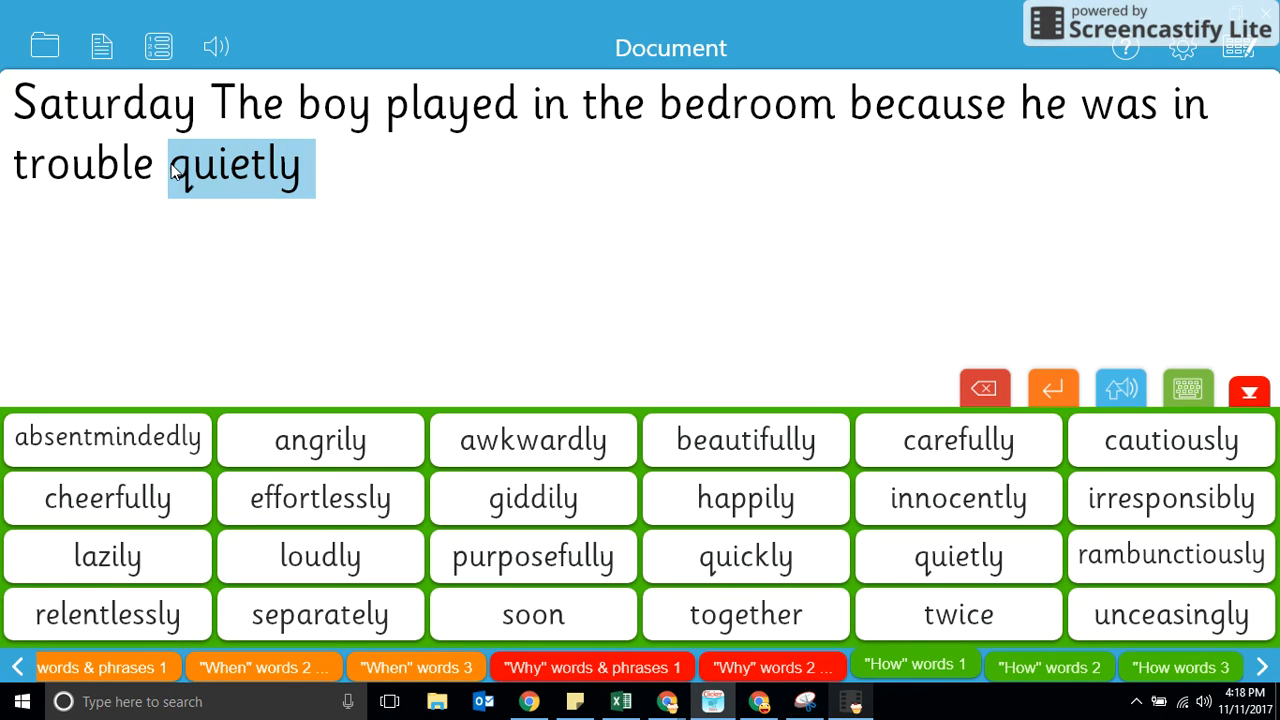
click(228, 175)
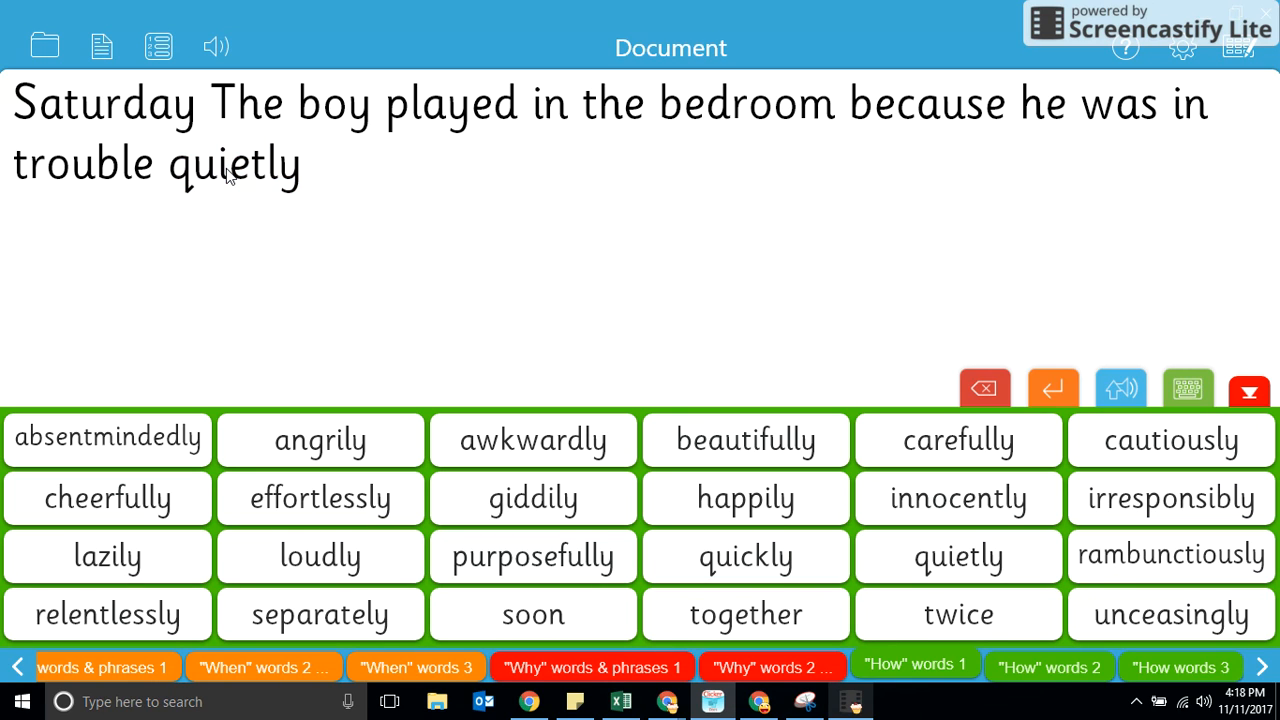
click(308, 177)
key(BackSpace)
key(BackSpace)
key(BackSpace)
key(BackSpace)
key(BackSpace)
key(BackSpace)
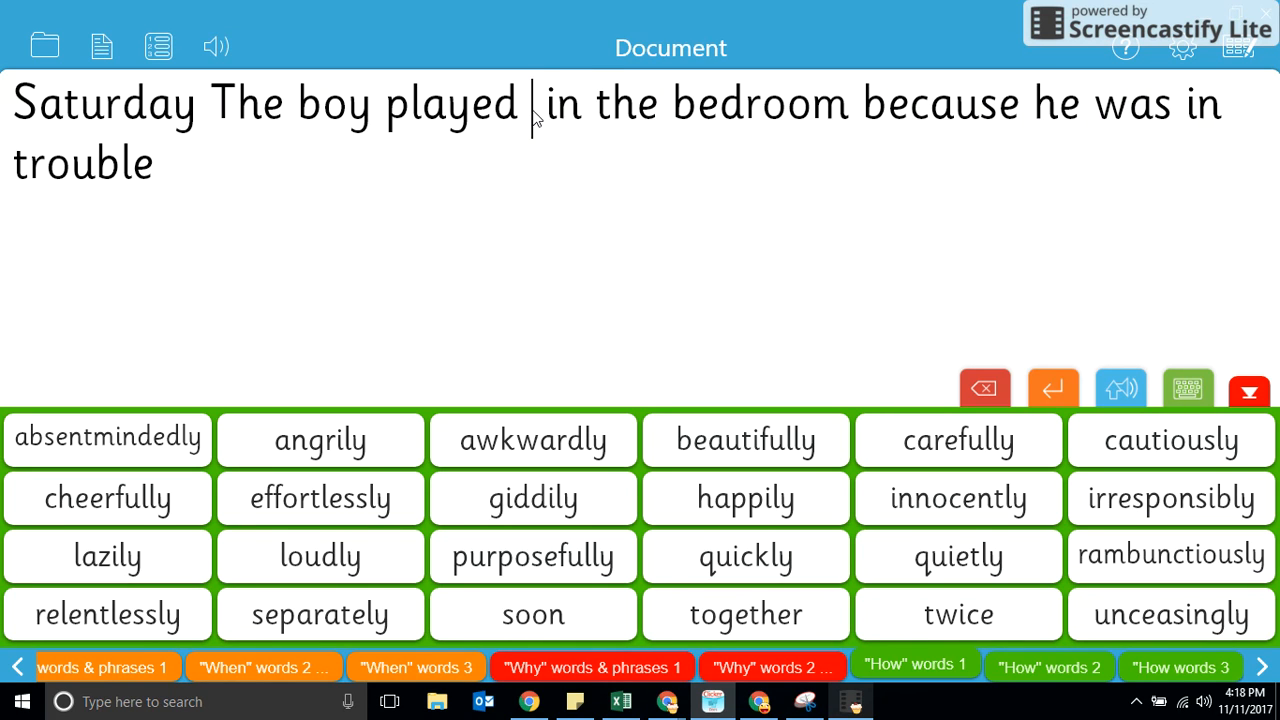
click(906, 562)
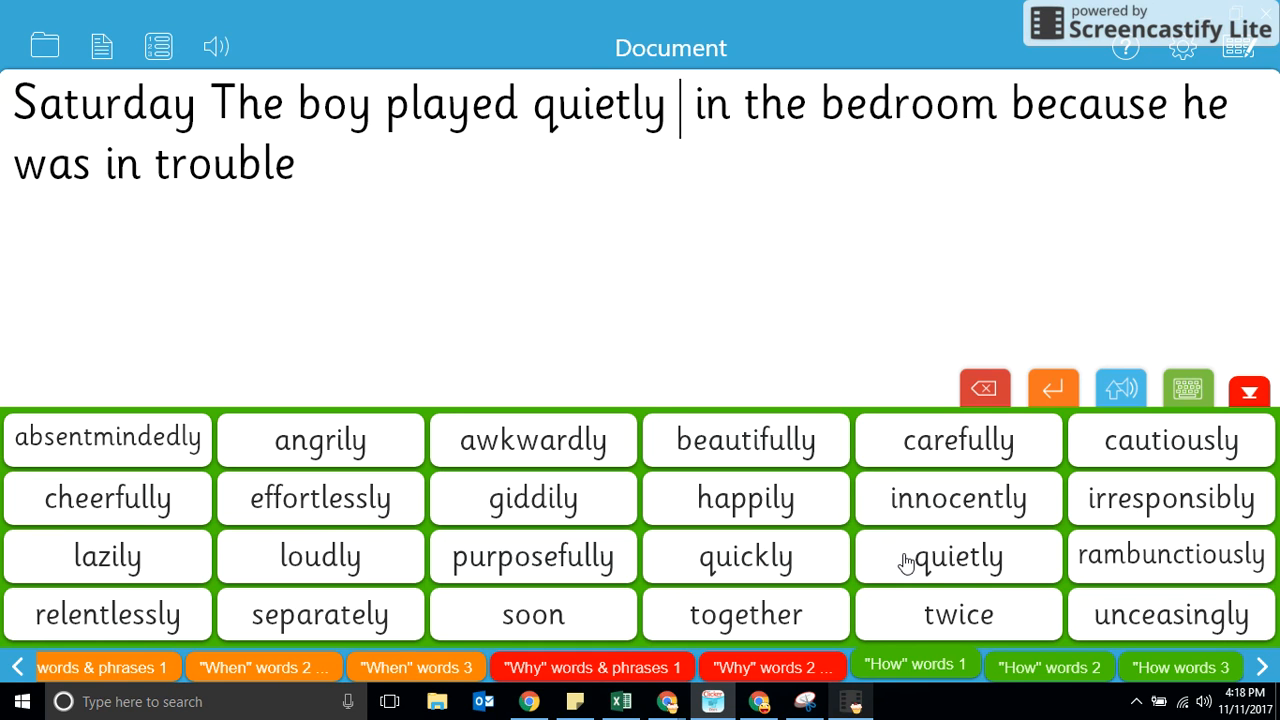
key(Delete)
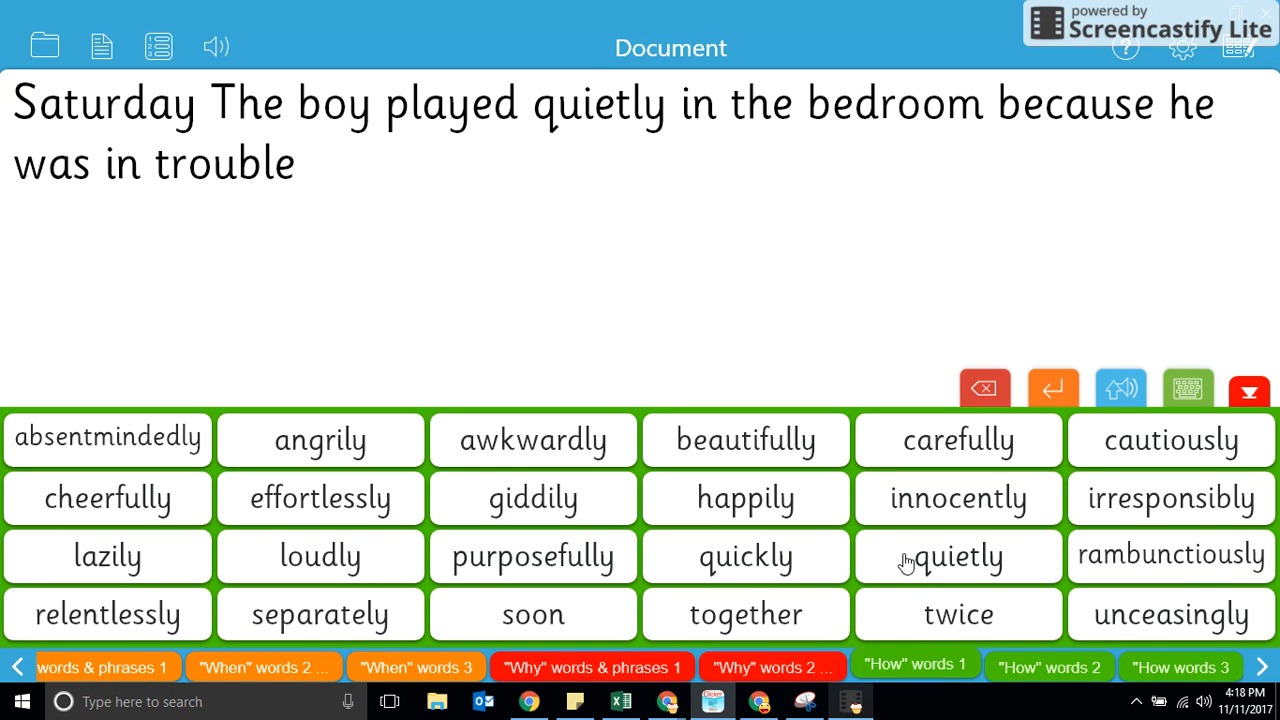
End the sentence with a period and change "The" after "Saturday" to lowercase "the".
click(297, 172)
text(.)
click(240, 107)
key(BackSpace)
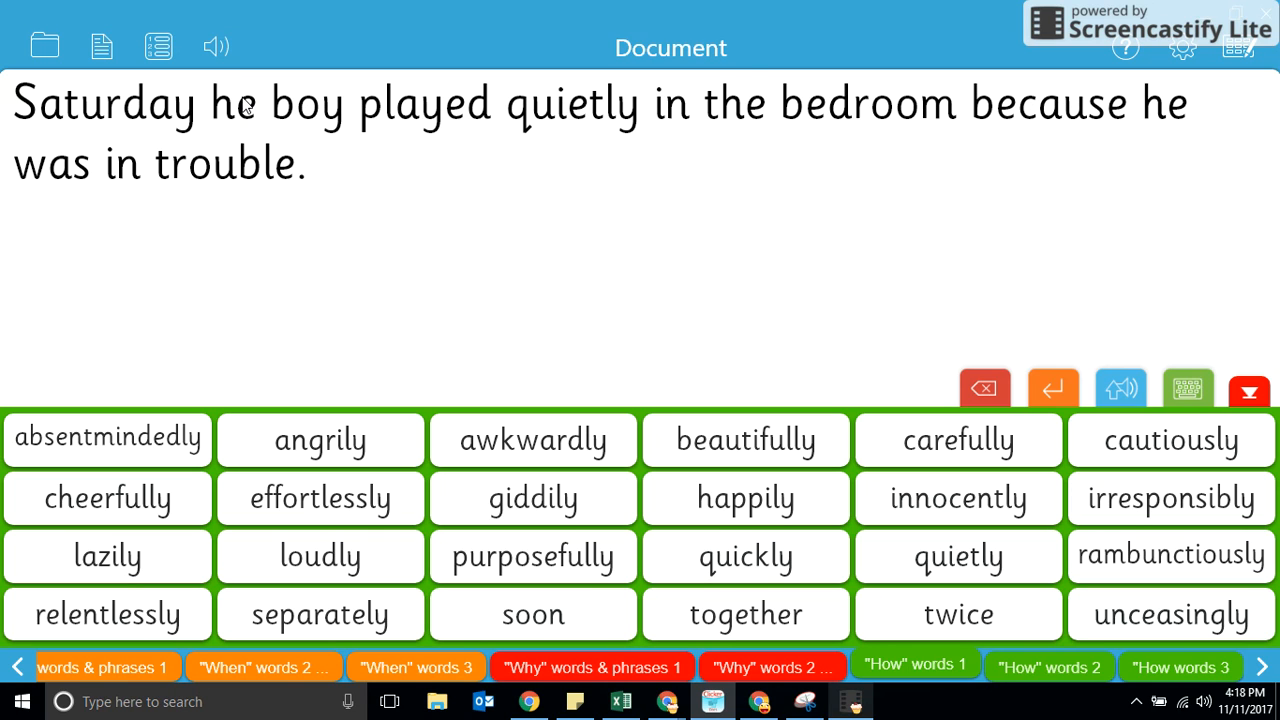
text(t)
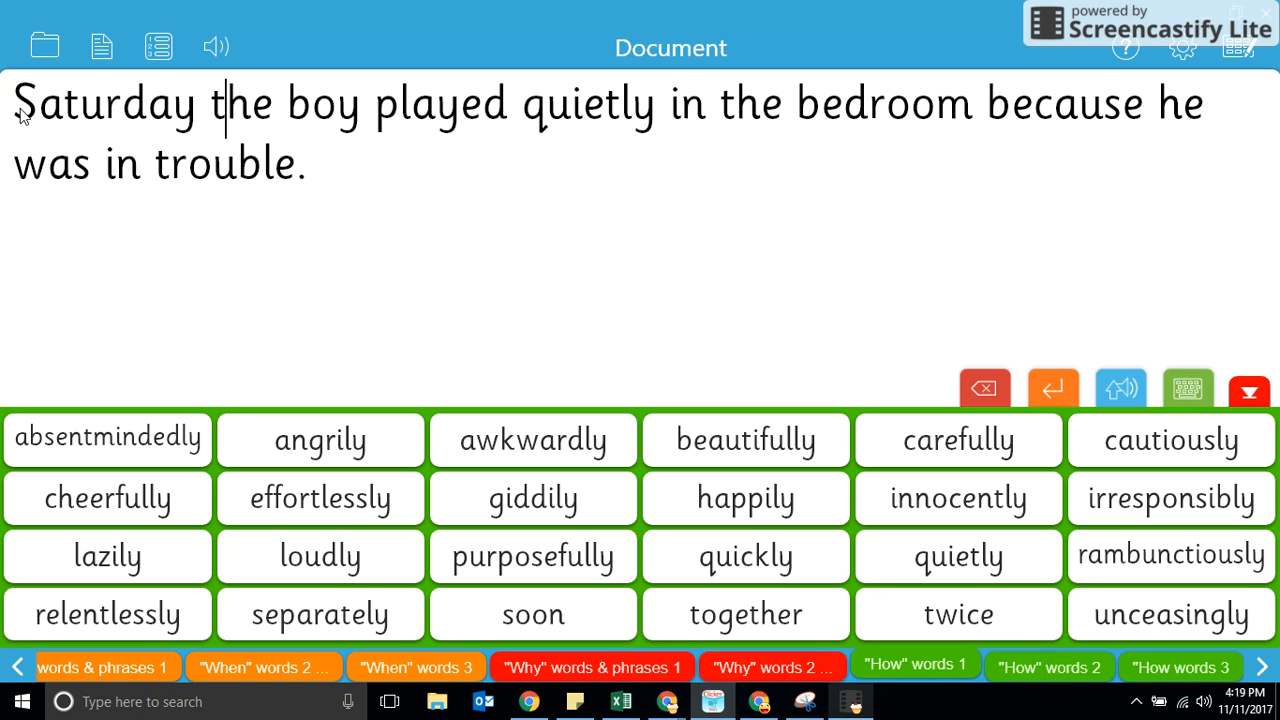
Bring up the Save As file format choices for the finished sentence document.
click(318, 182)
click(101, 52)
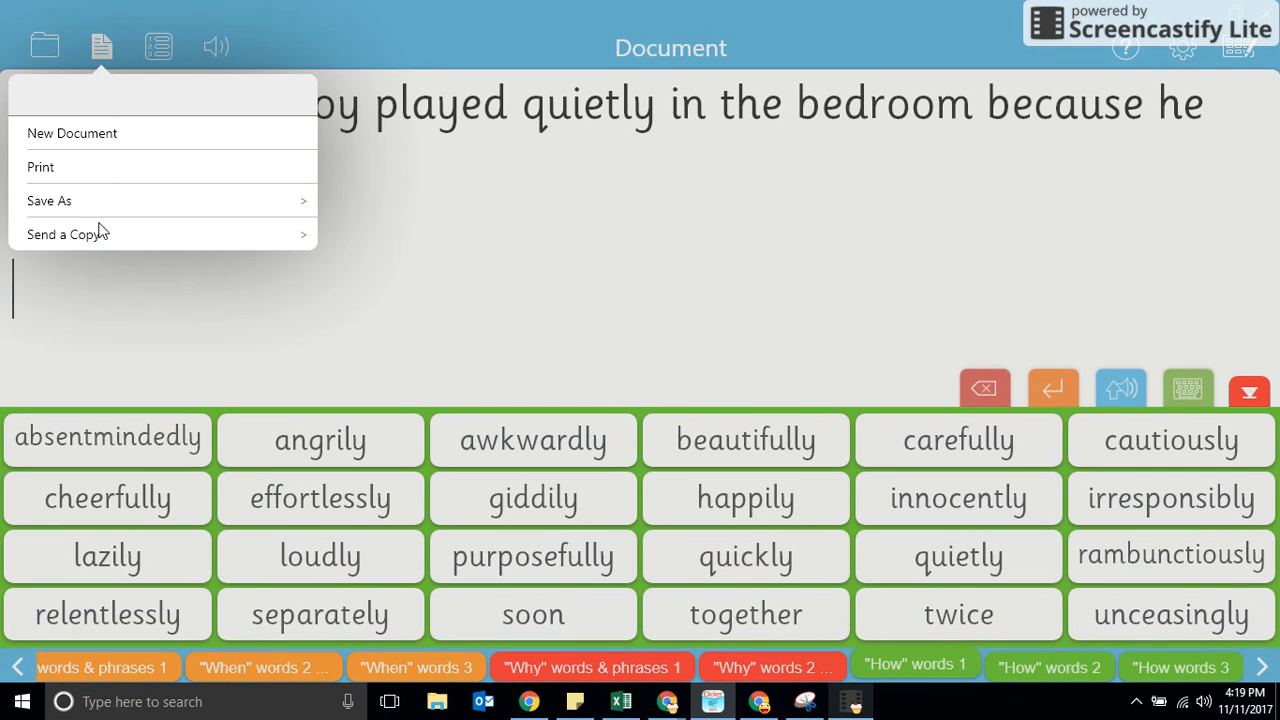
click(121, 201)
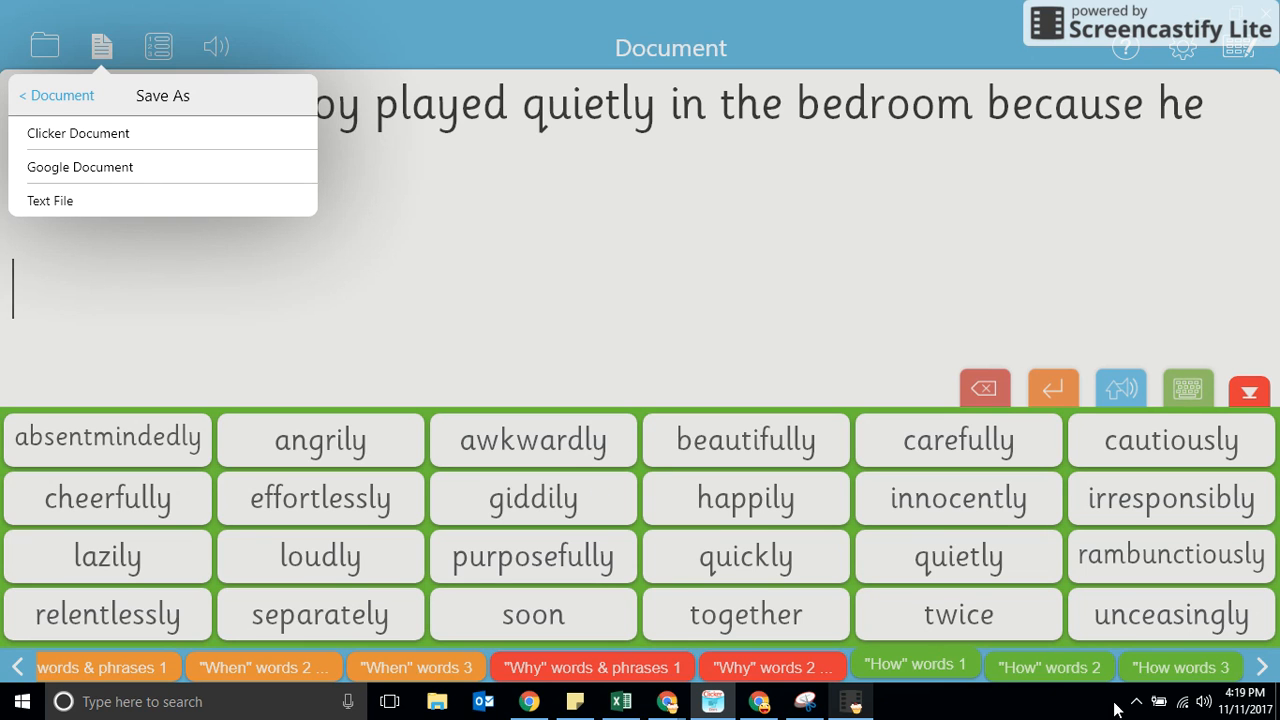
click(853, 702)
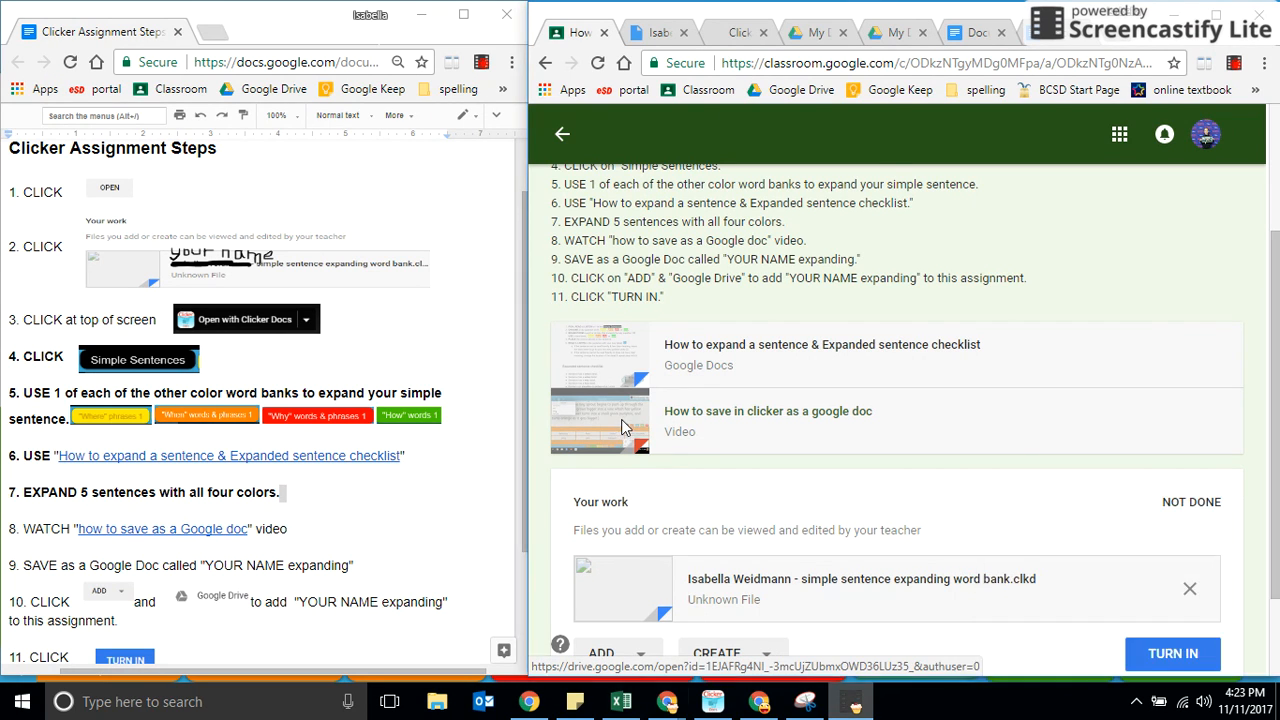
Open the "How to save in clicker as a google doc" video from the assignment in Google Classroom.
click(621, 424)
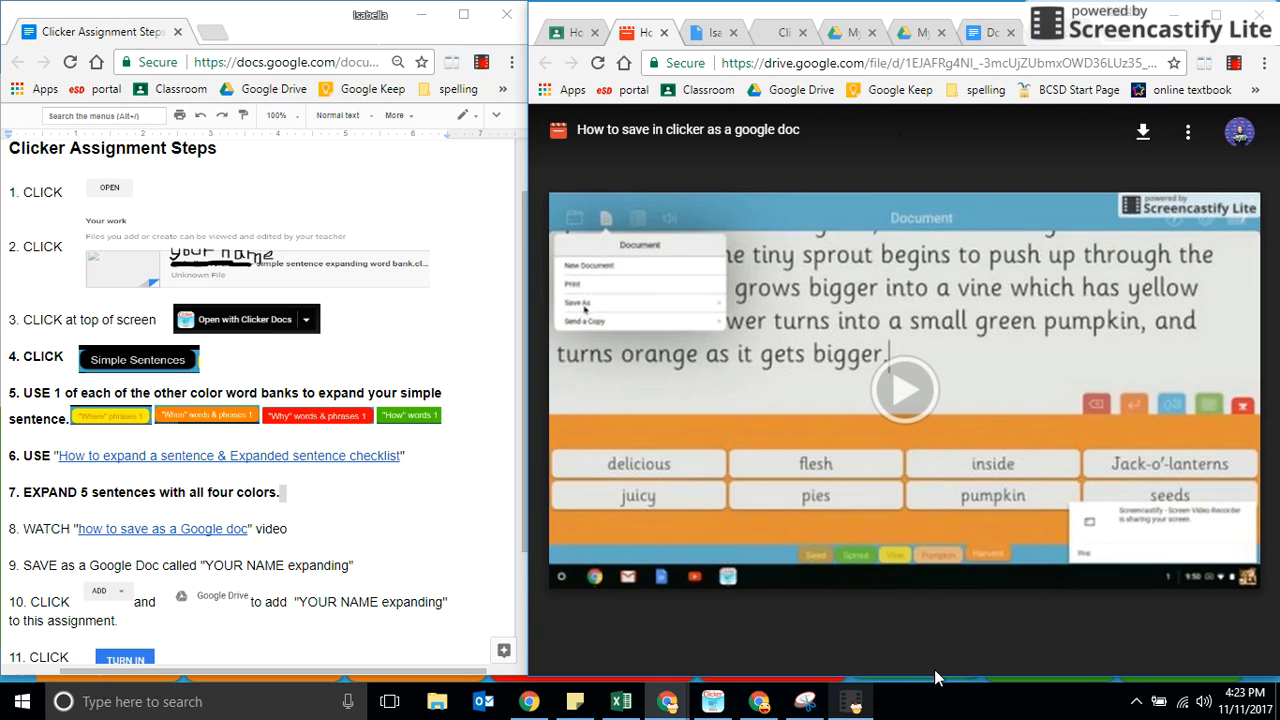
click(852, 703)
click(1020, 652)
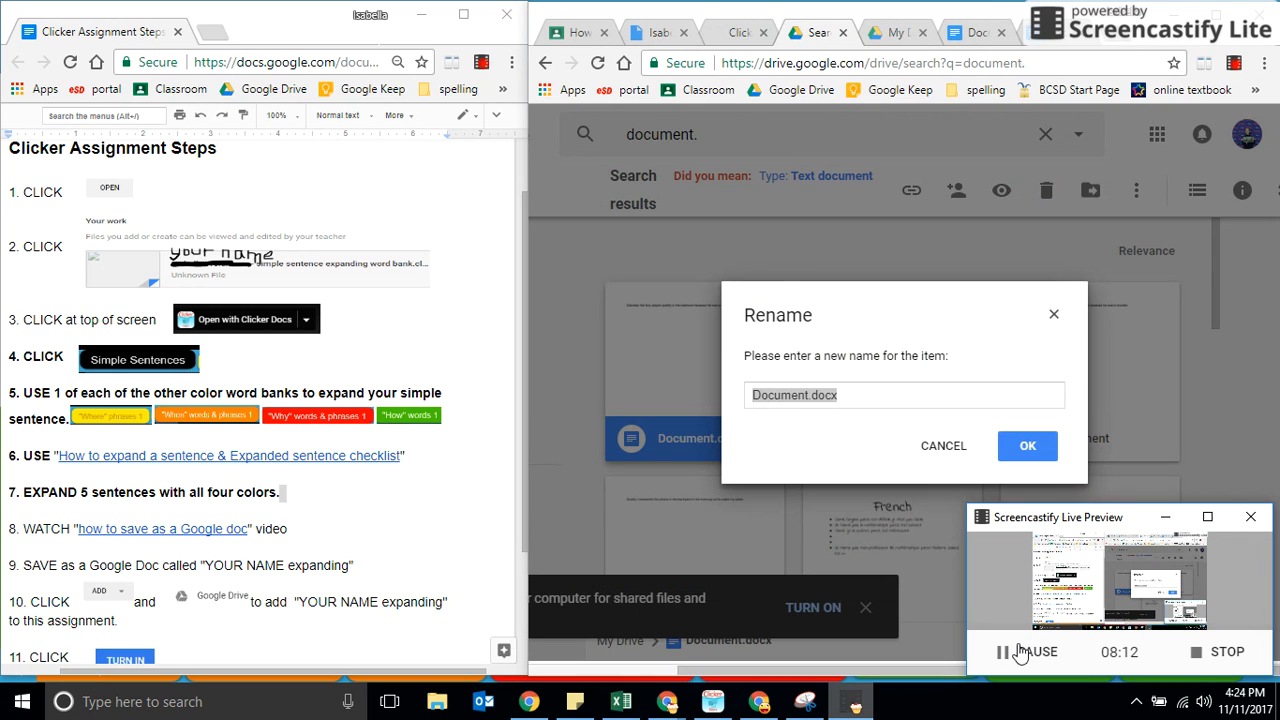
Rename the selected Document.docx in Google Drive to the student's full name followed by "expanding".
click(849, 403)
drag(849, 397, 735, 398)
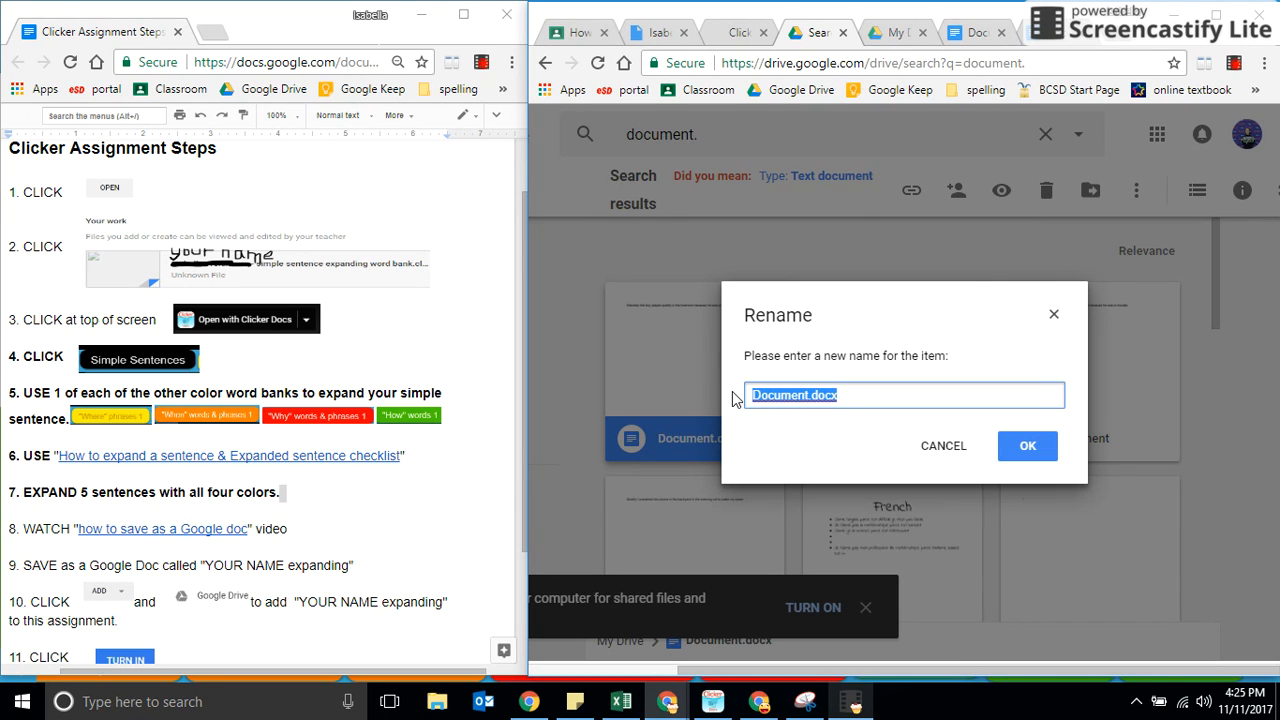
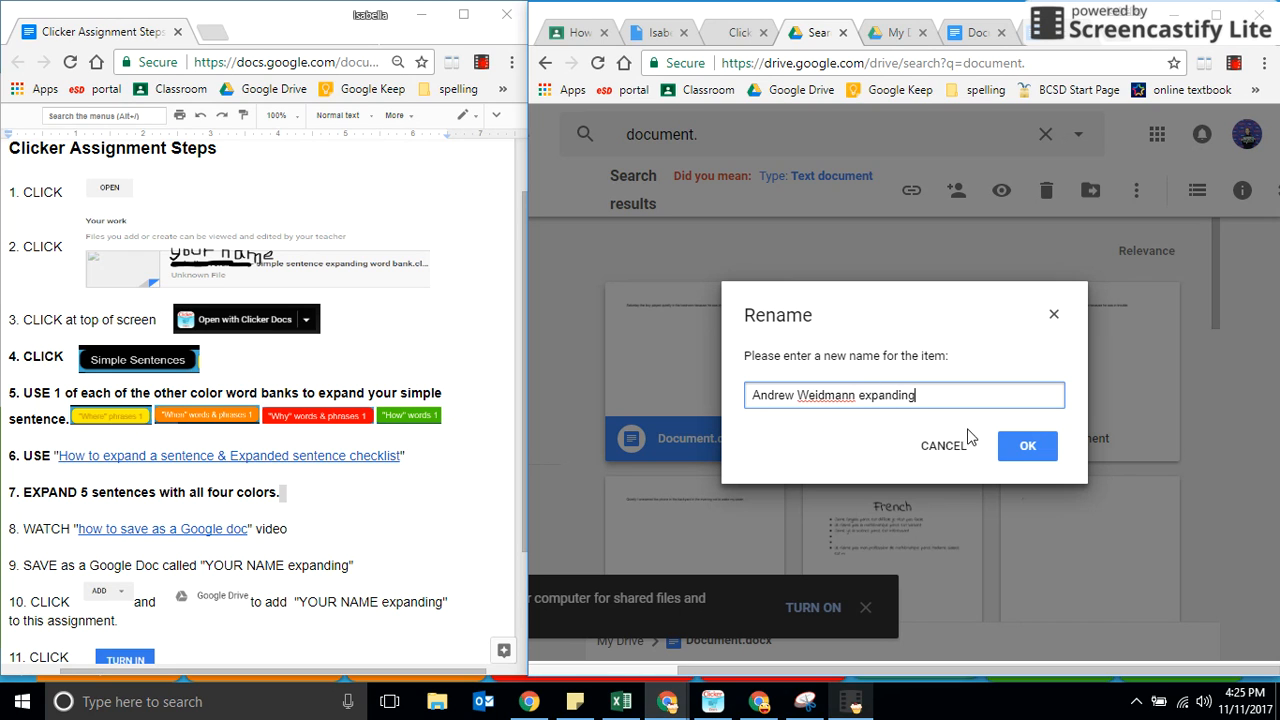
click(1030, 452)
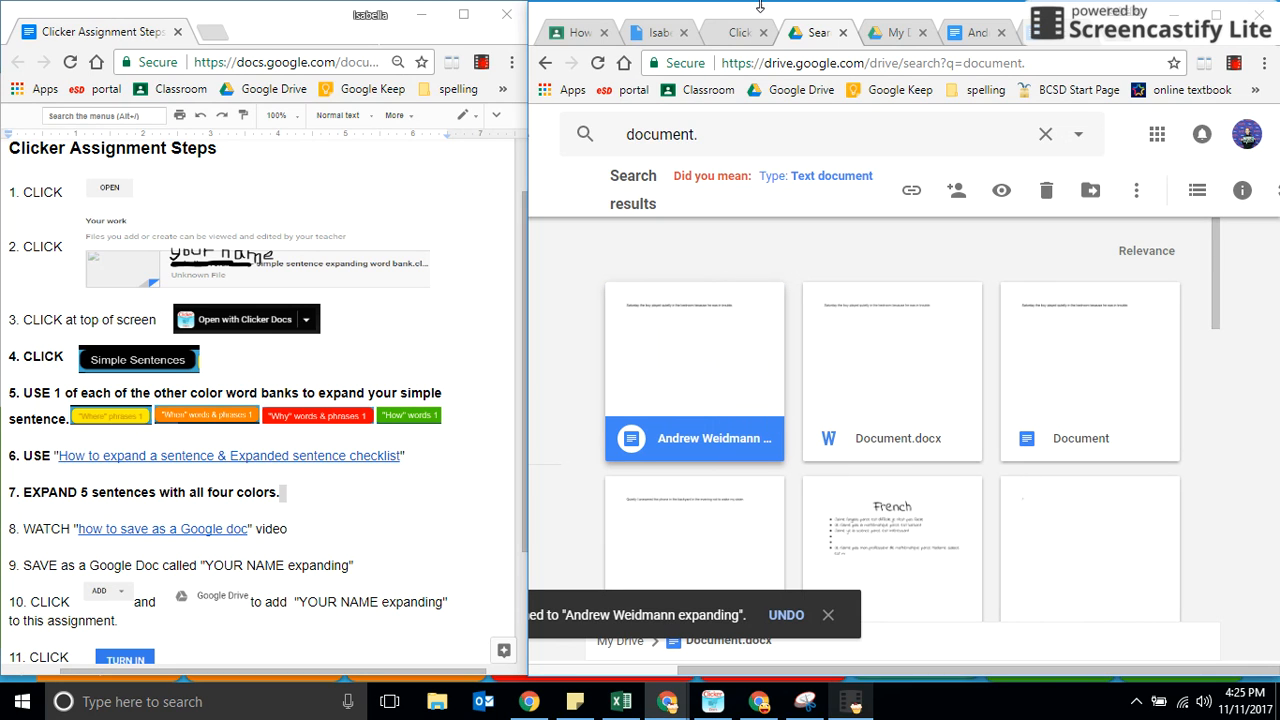
Attach the renamed "expanding" document from Google Drive to your work in the Google Classroom assignment.
click(580, 34)
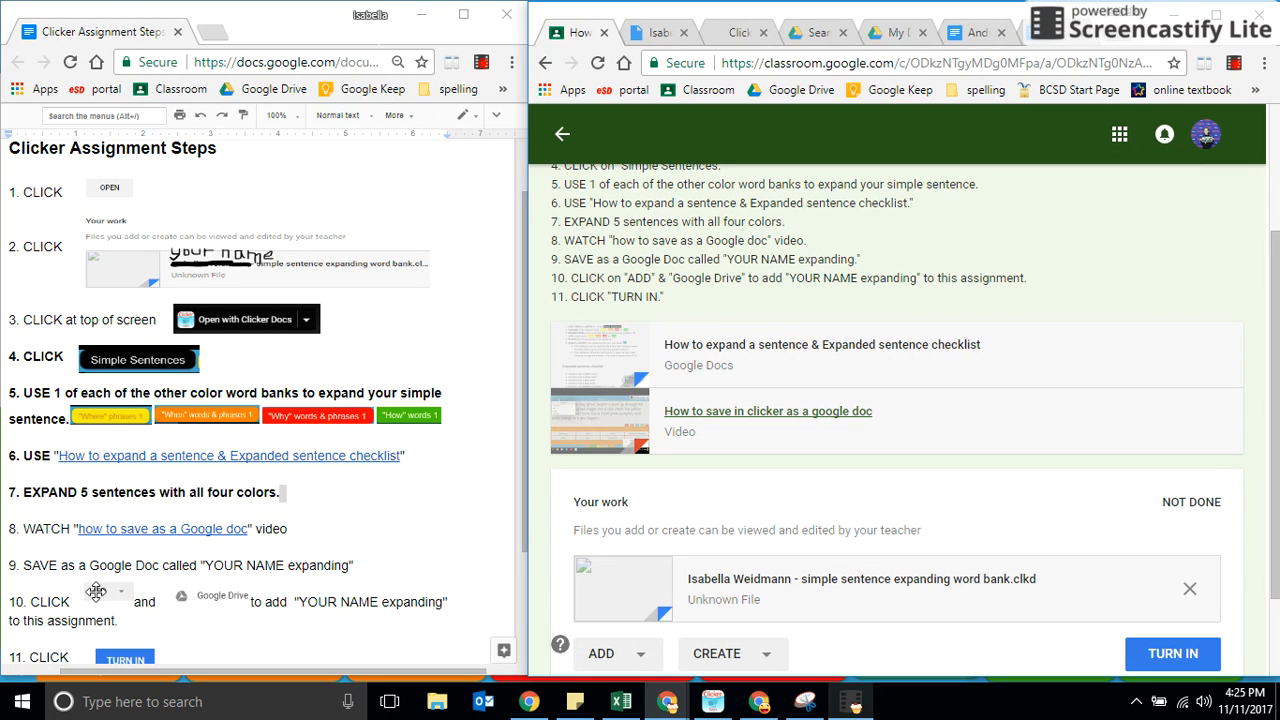
click(621, 655)
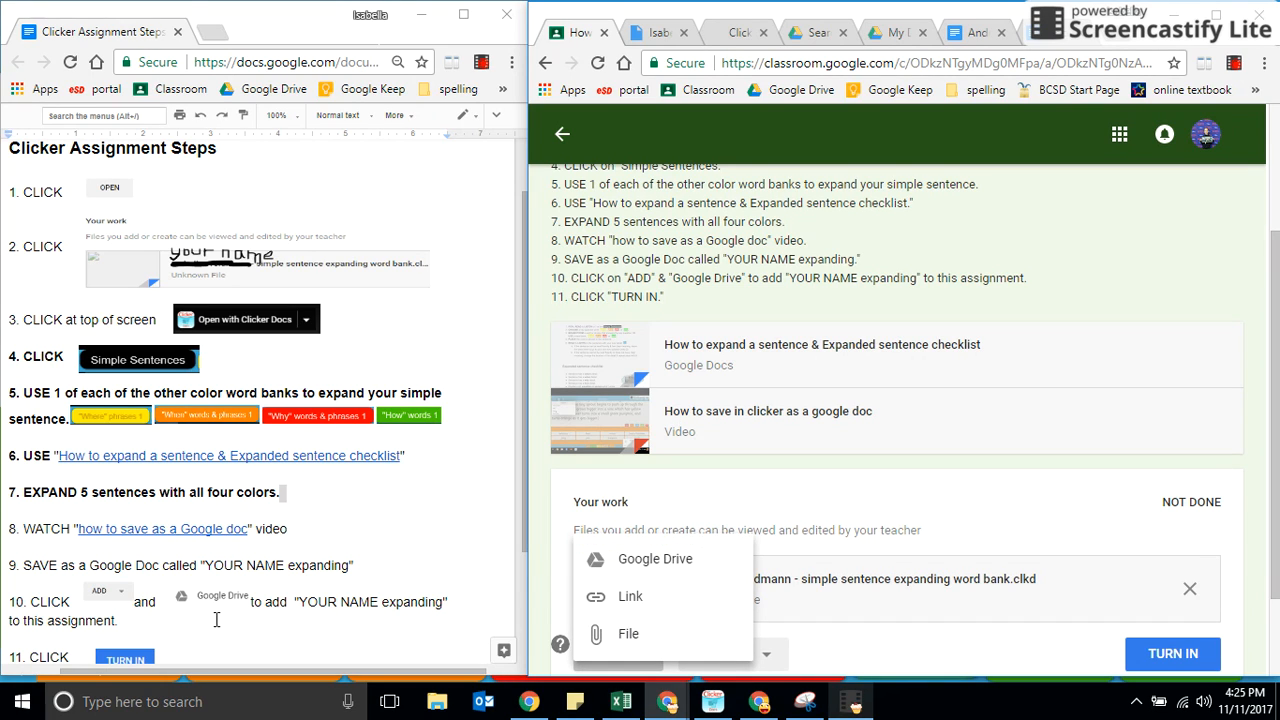
click(681, 566)
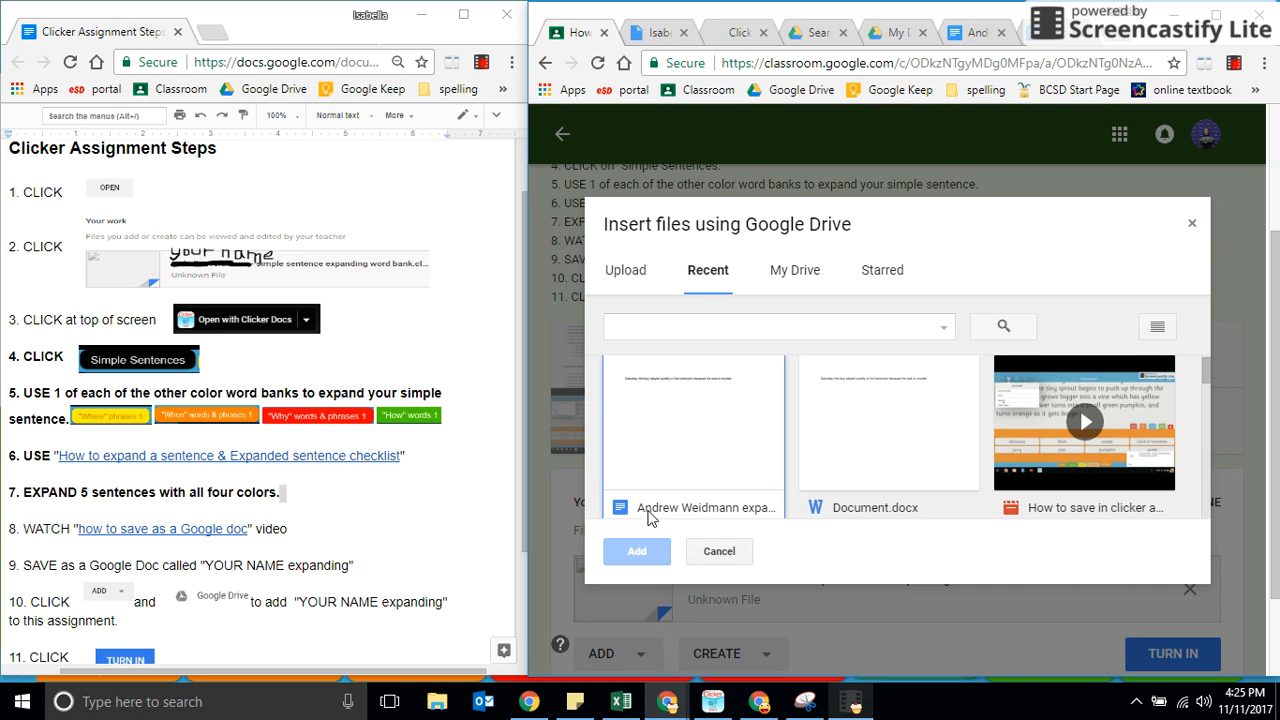
click(720, 450)
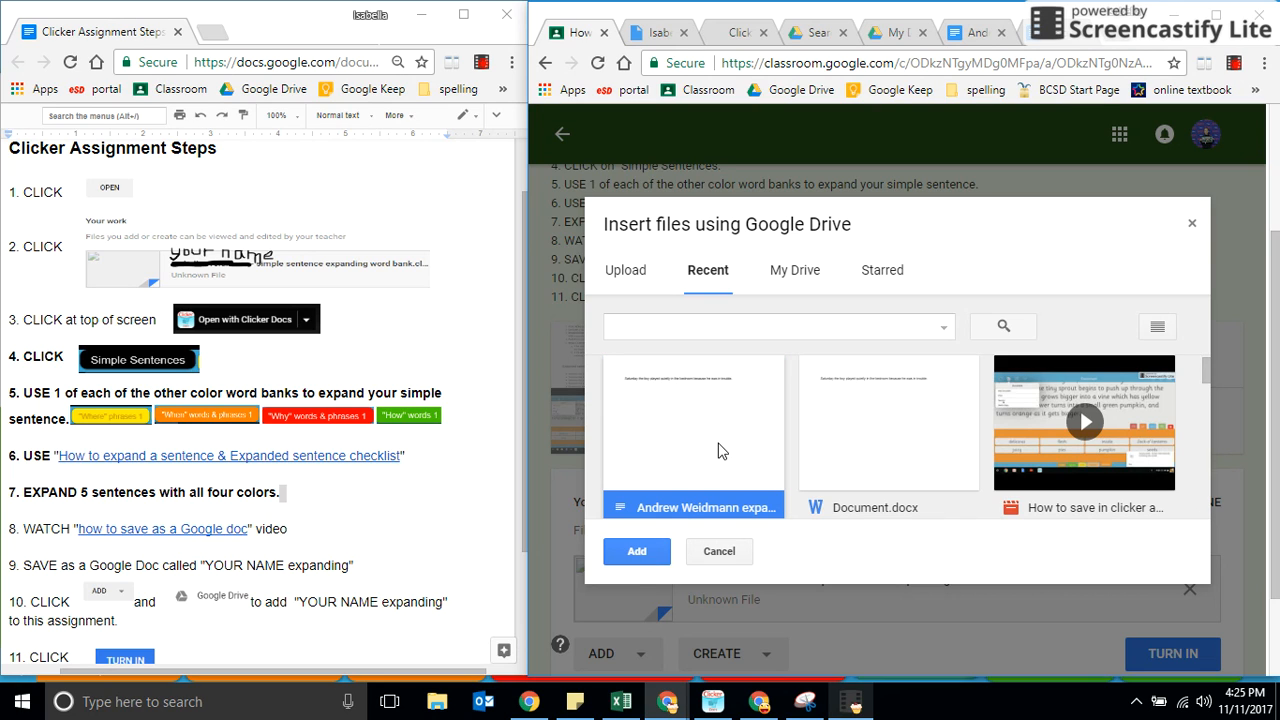
click(645, 553)
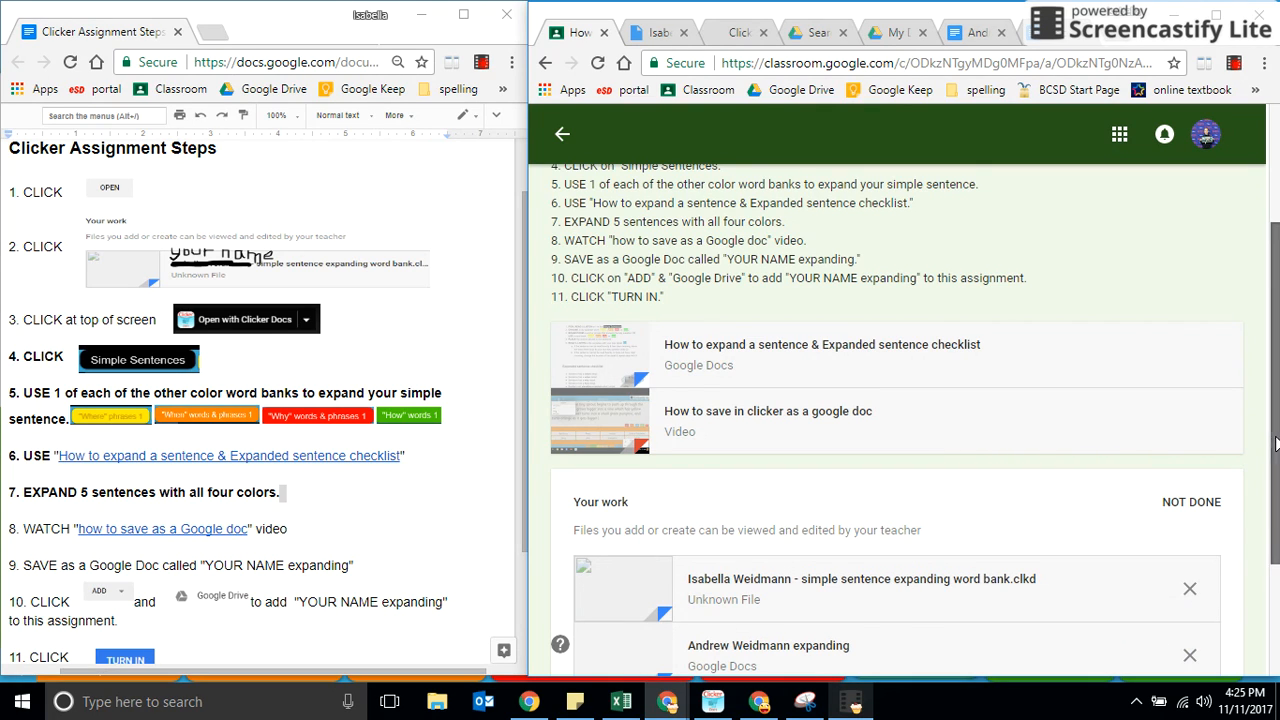
Start turning in the assignment and open the attached "expanding" Google Doc from the confirmation to check it.
scroll(1276, 443, down, 3)
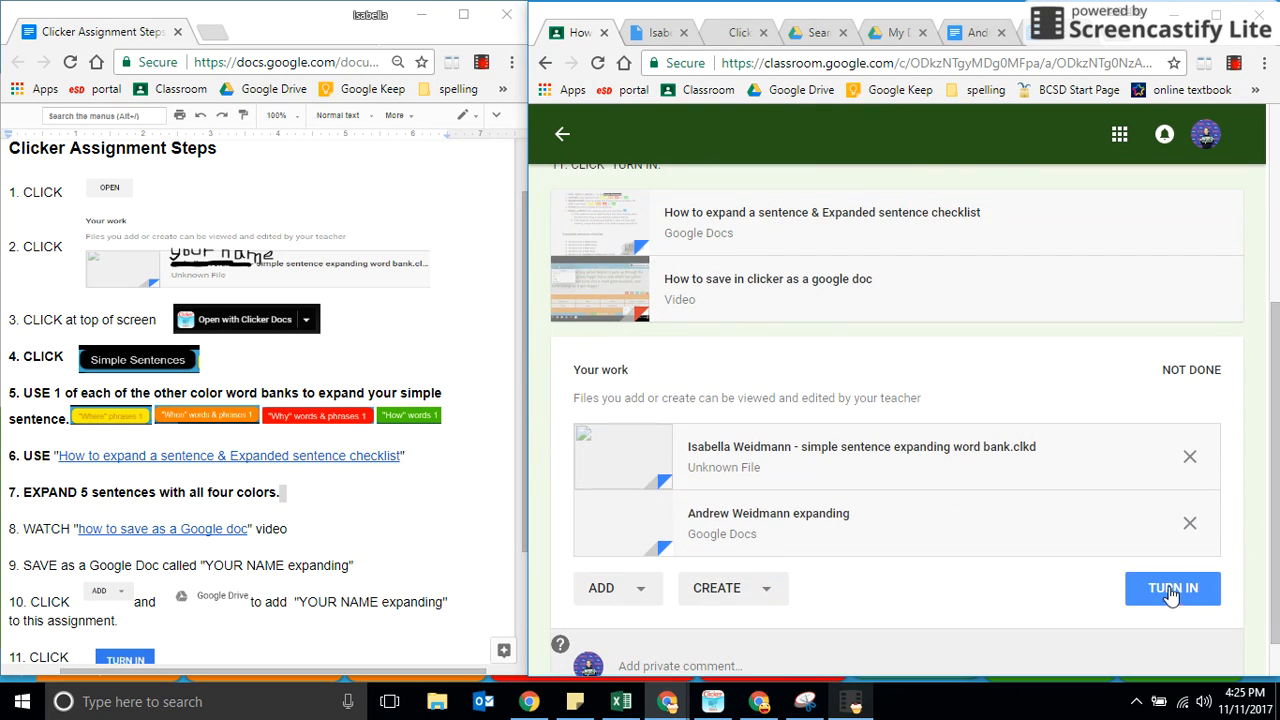
click(1173, 590)
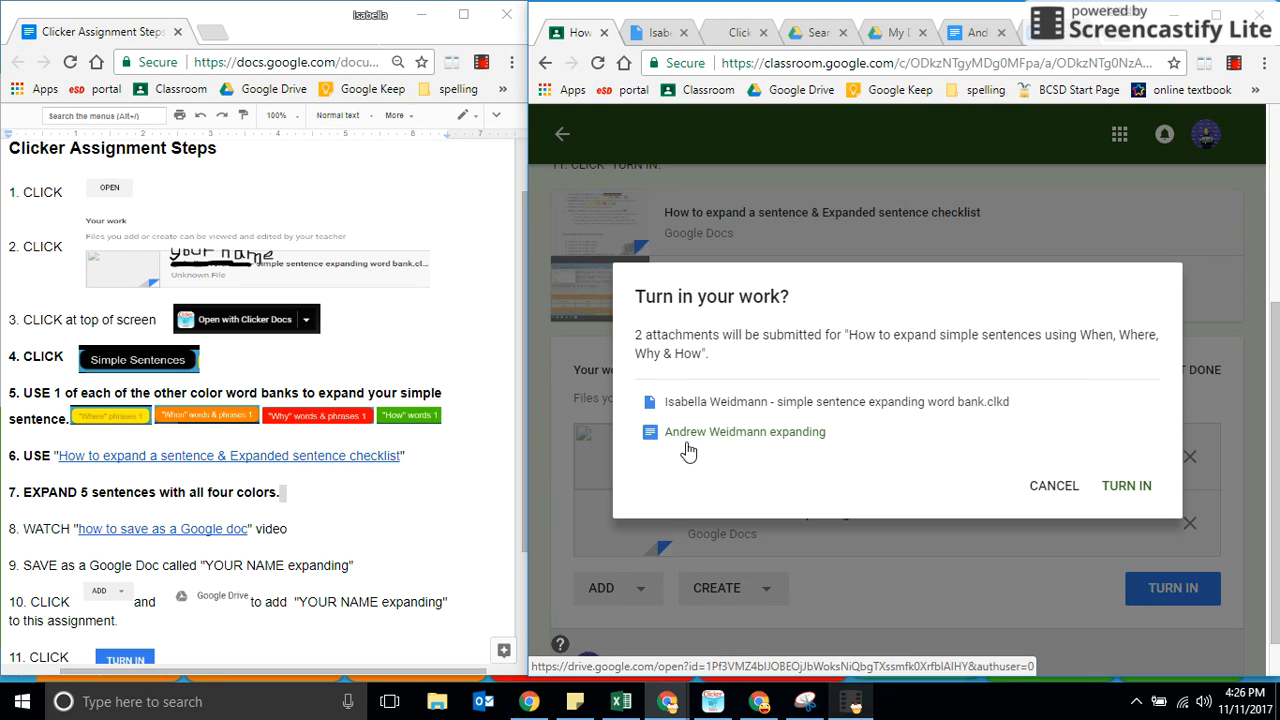
click(790, 434)
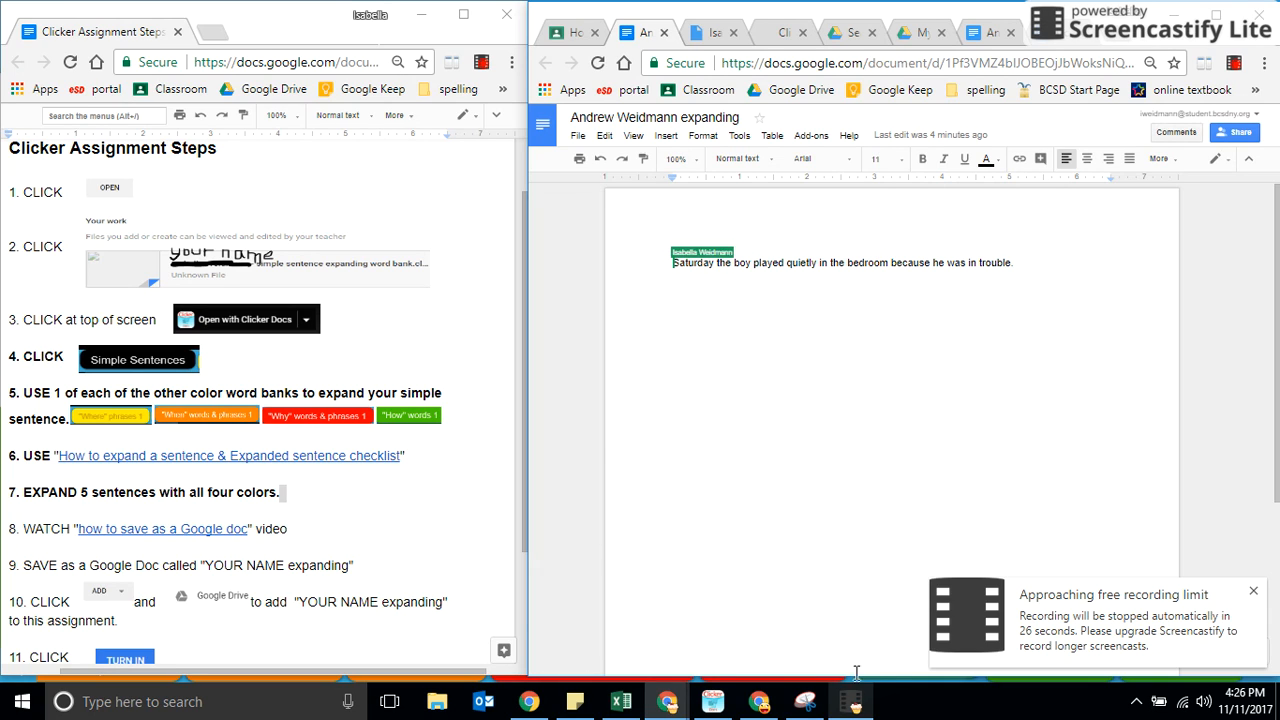
click(853, 708)
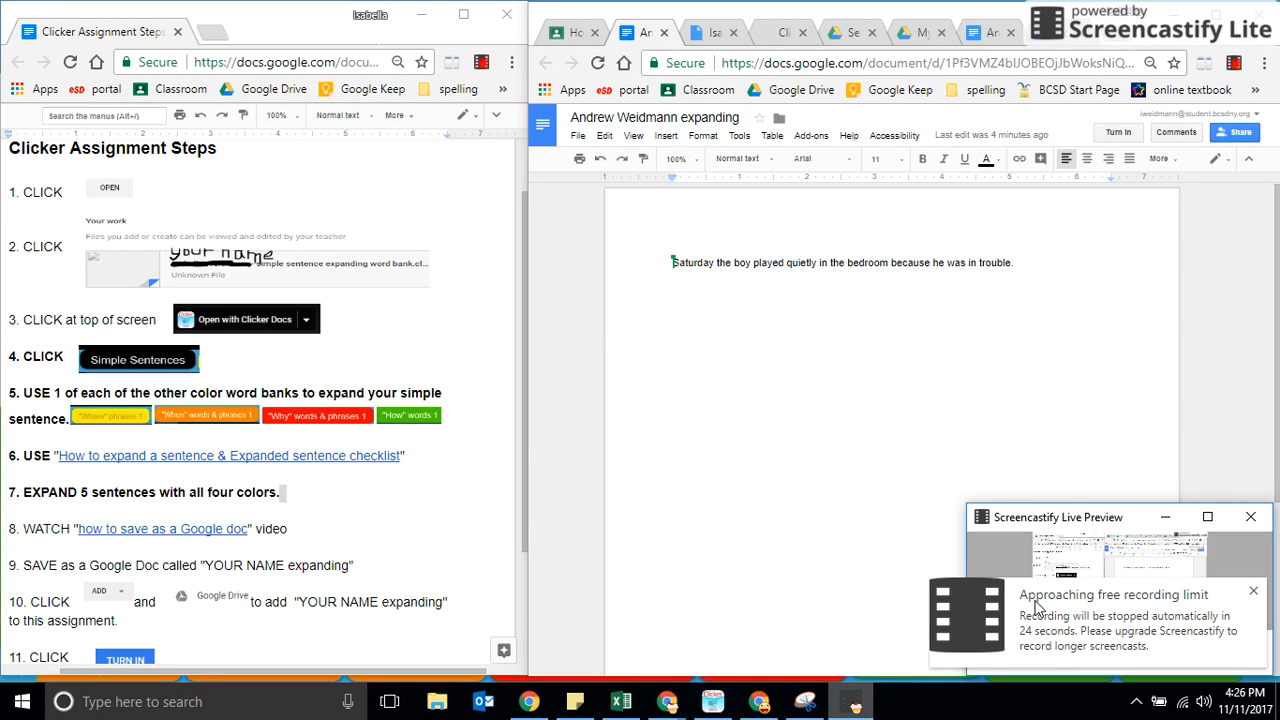
click(1256, 594)
click(1256, 594)
click(1256, 594)
click(1238, 667)
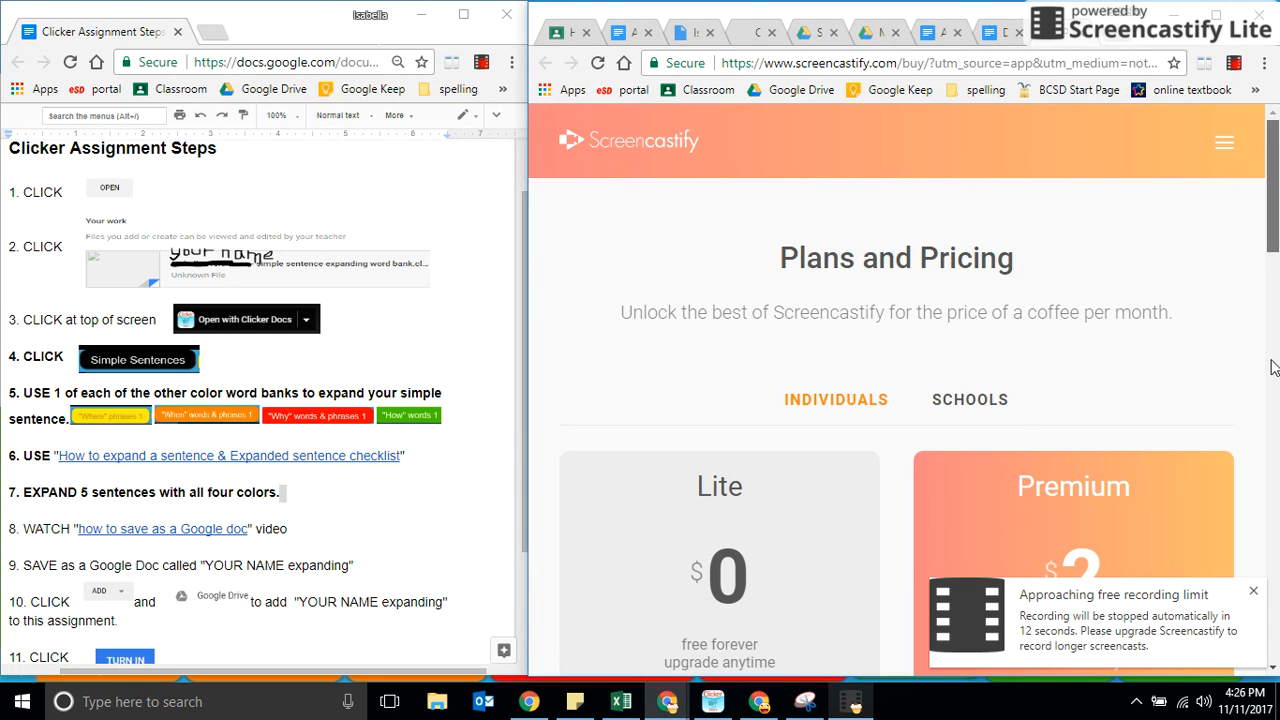
scroll(1273, 362, down, 5)
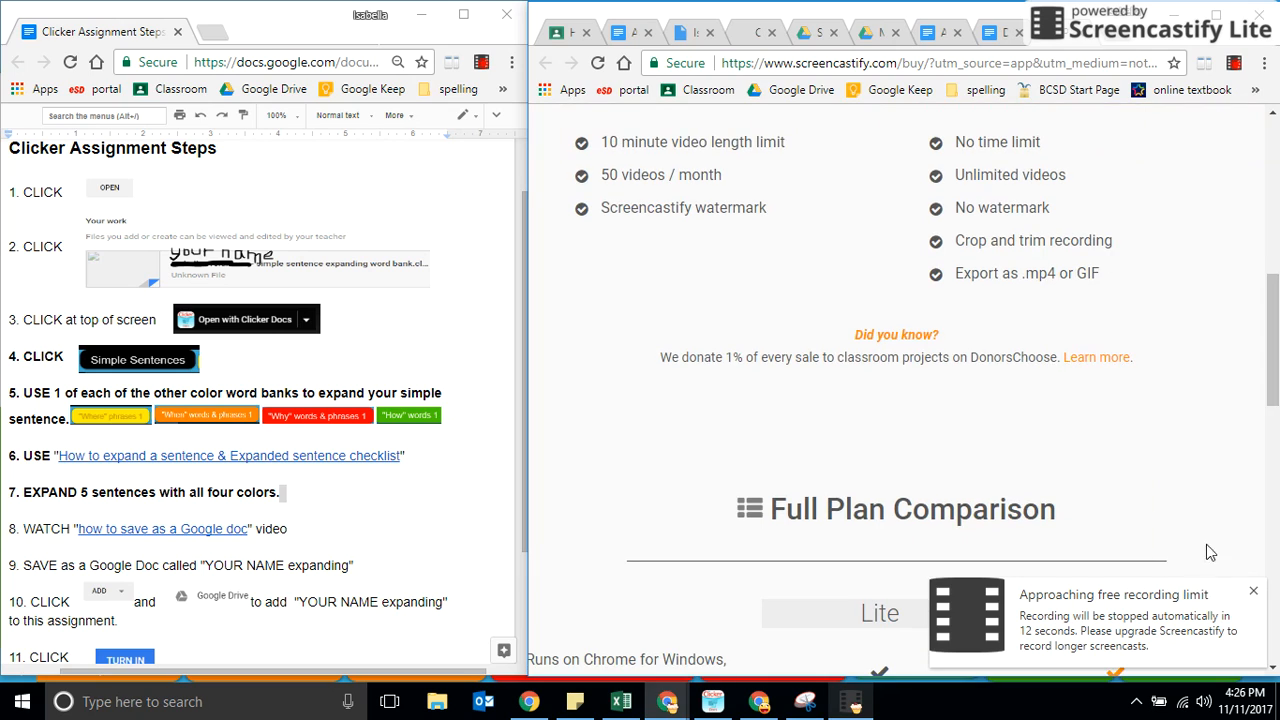
click(1257, 596)
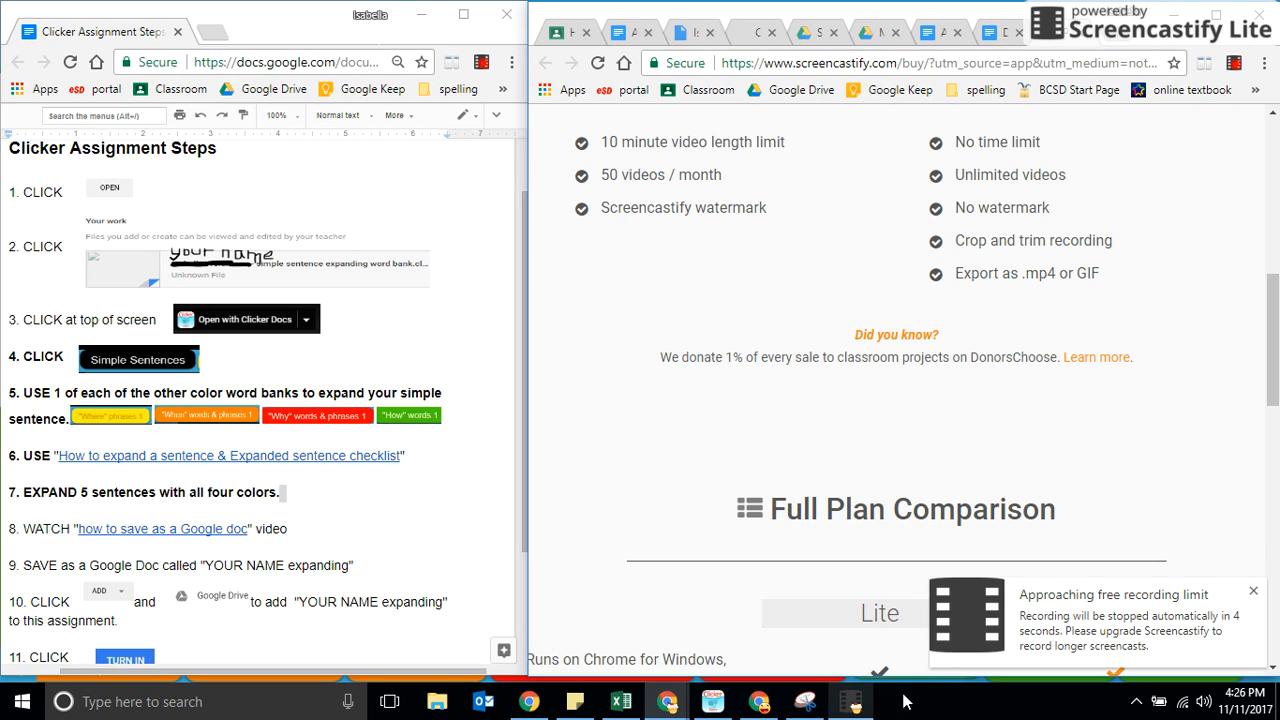
click(858, 702)
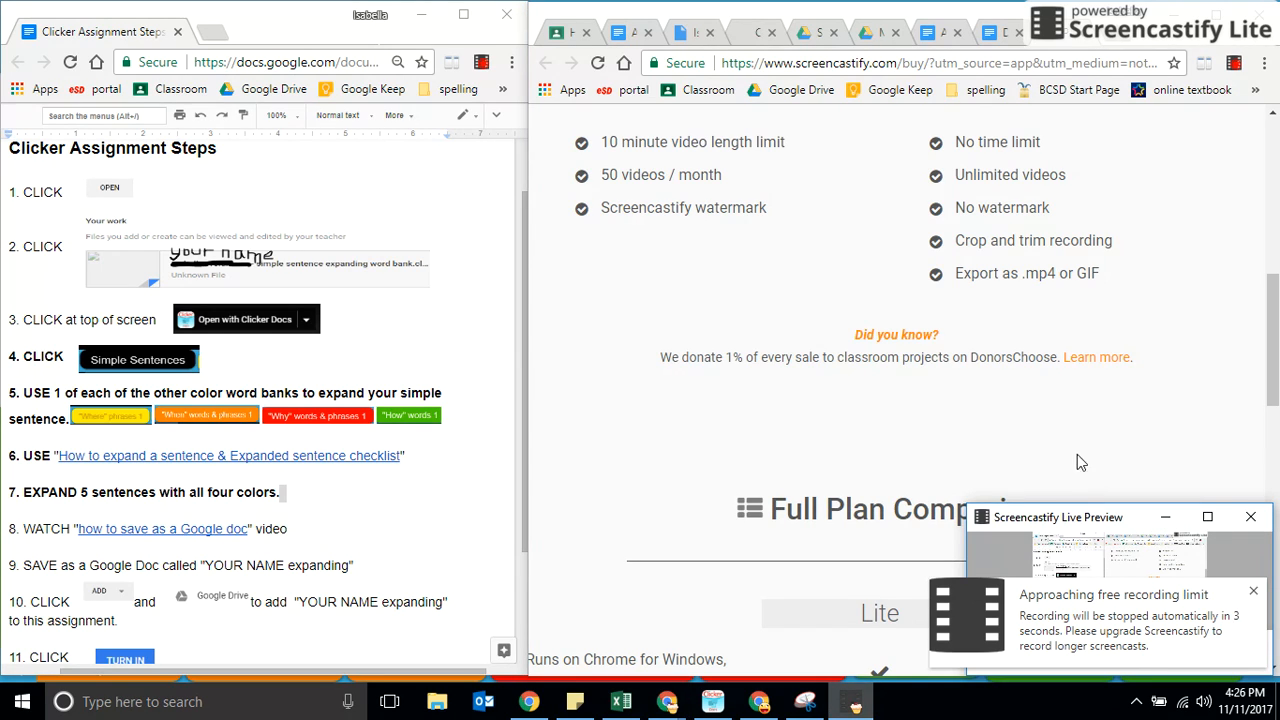
click(1207, 516)
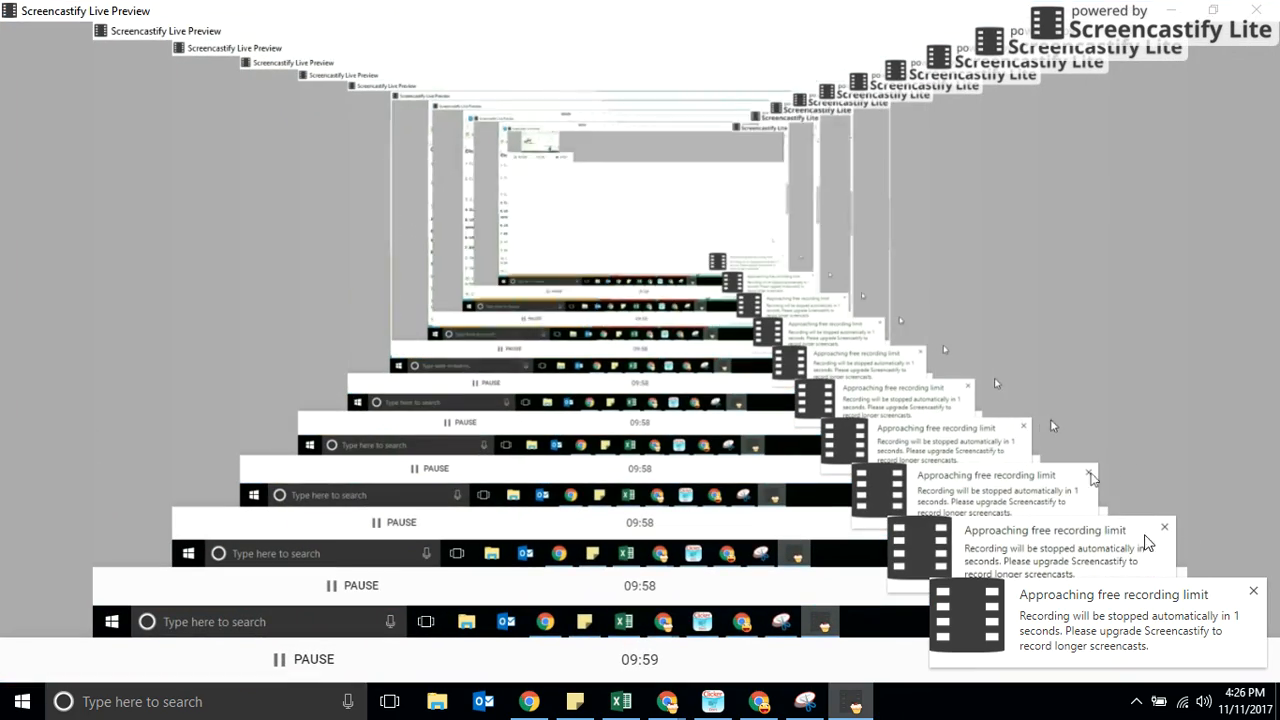